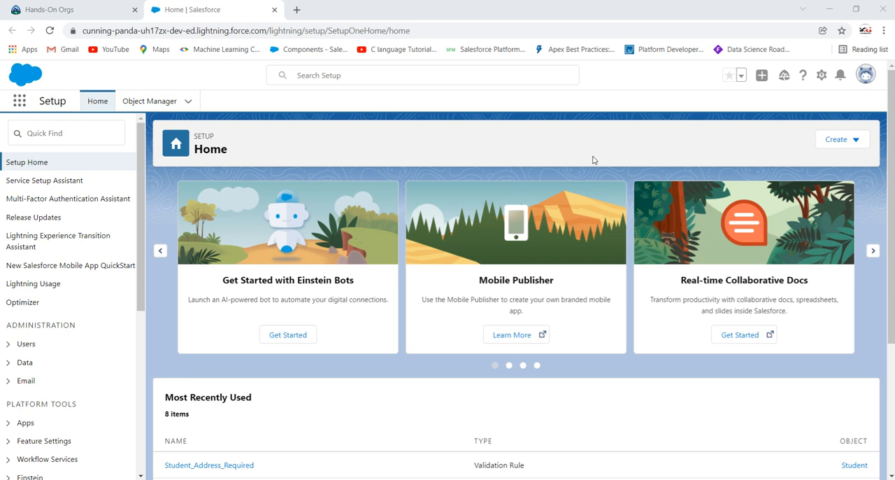
Open the Student object's Fields & Relationships list to review its fields
{"action": "left_click", "coordinate": [187, 103]}
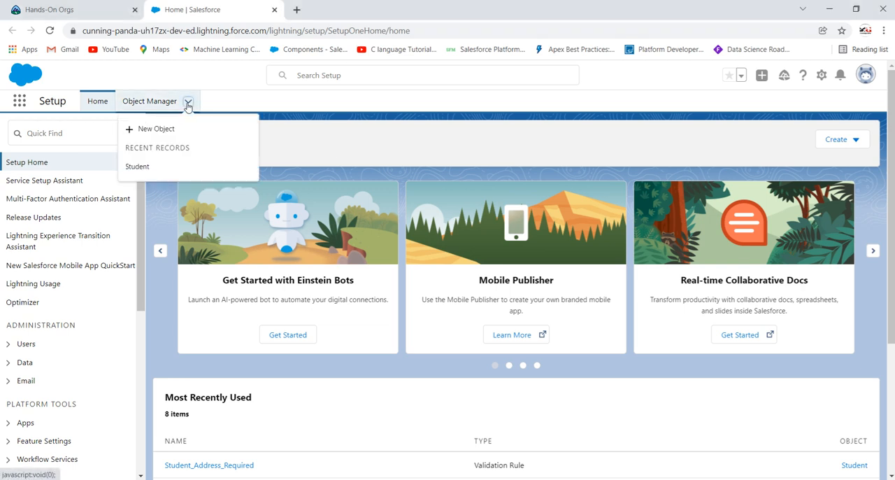
{"action": "left_click", "coordinate": [144, 167]}
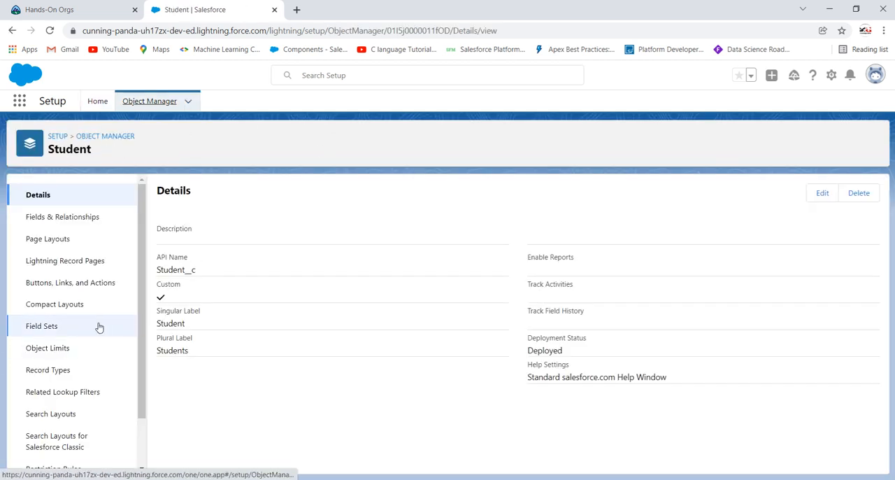
{"action": "left_click", "coordinate": [59, 221]}
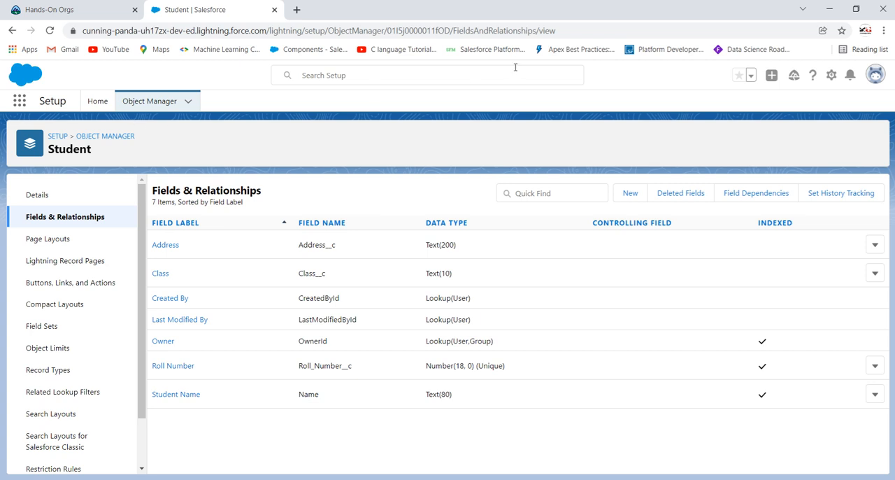
Search Setup for "process builder" from the Setup home page and open Process Builder
{"action": "left_click", "coordinate": [97, 102]}
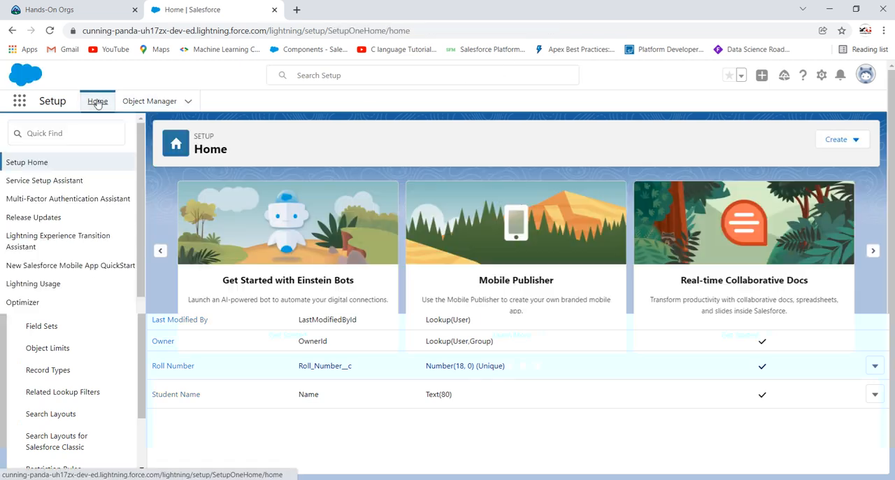
{"action": "left_click", "coordinate": [68, 133]}
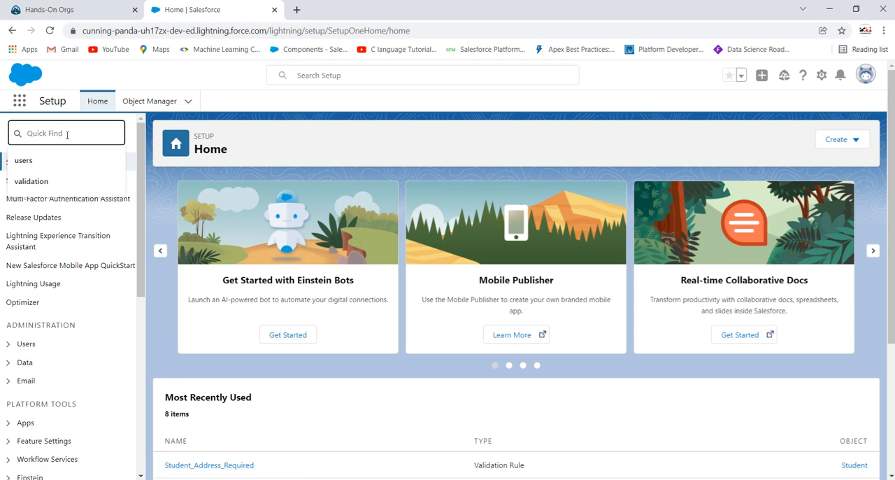
{"action": "type", "text": "pro"}
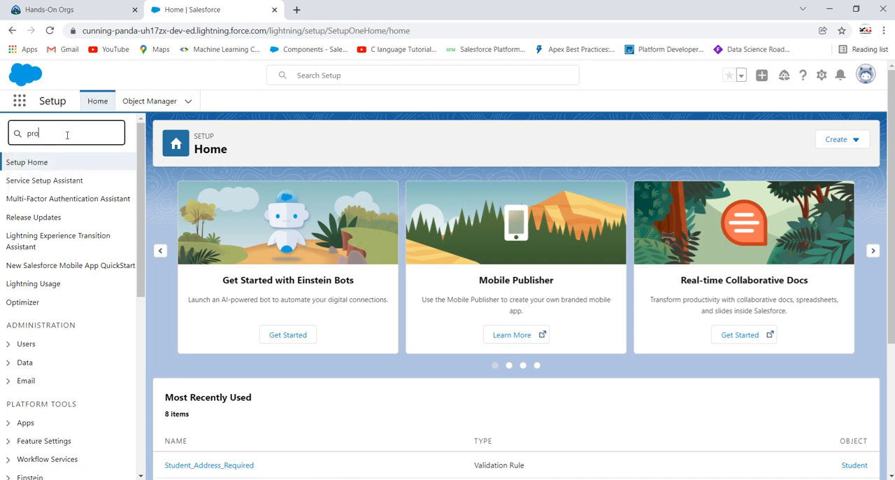
{"action": "type", "text": "cess builder"}
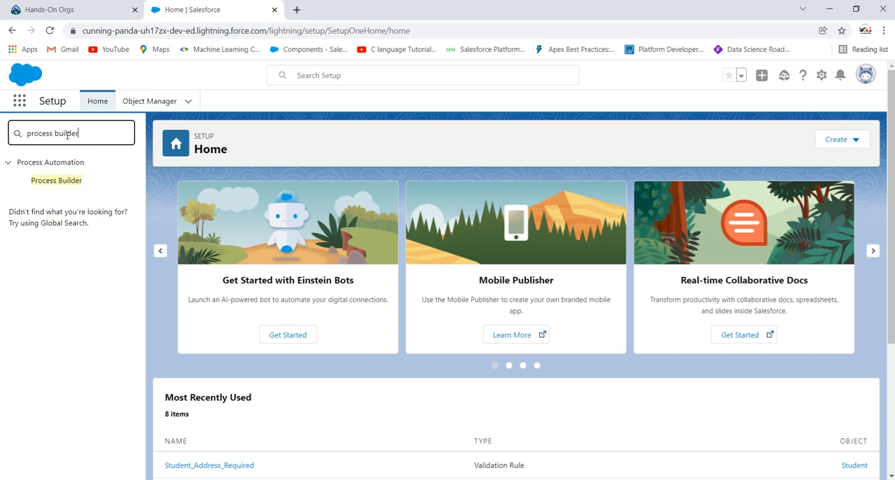
{"action": "left_click", "coordinate": [60, 180]}
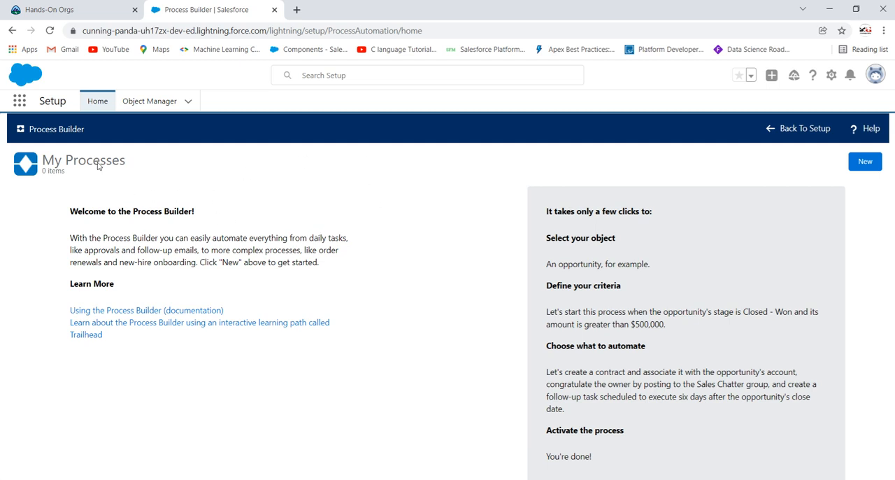
Start a new process named "Update Student Address" with the API name Update_Student_Address
{"action": "left_click", "coordinate": [866, 170]}
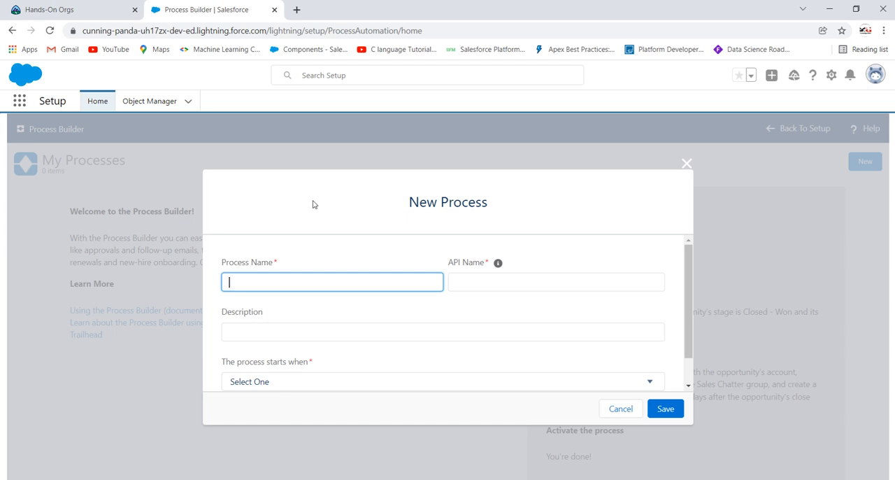
{"action": "type", "text": "Update S"}
{"action": "type", "text": "udent"}
{"action": "key", "text": "BackSpace"}
{"action": "key", "text": "BackSpace"}
{"action": "key", "text": "BackSpace"}
{"action": "key", "text": "BackSpace"}
{"action": "type", "text": "Tudent Address"}
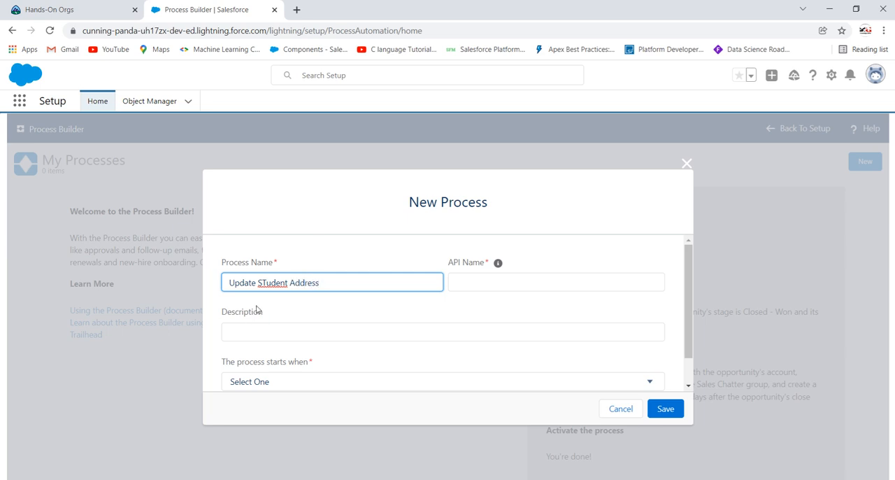
{"action": "left_click", "coordinate": [265, 283]}
{"action": "key", "text": "BackSpace"}
{"action": "type", "text": "t"}
{"action": "left_click", "coordinate": [317, 312]}
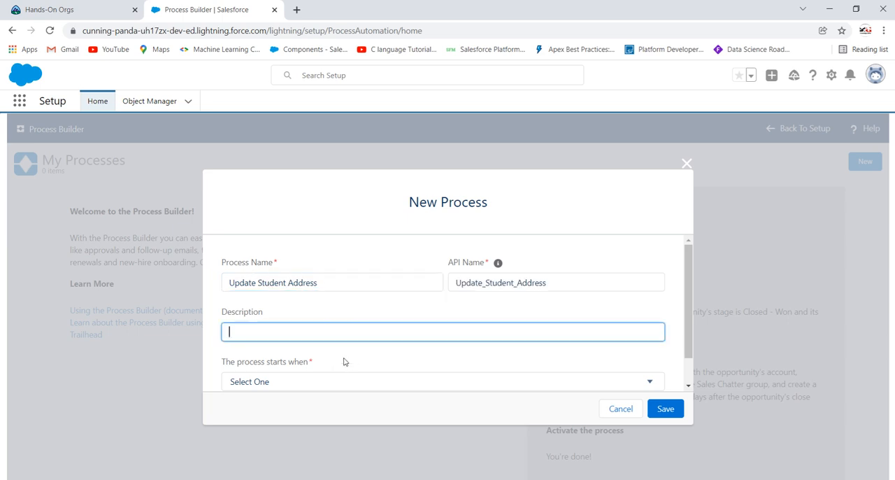
Set the process to start when a record changes and save it
{"action": "scroll", "coordinate": [365, 336], "scroll_direction": "down", "scroll_amount": 1}
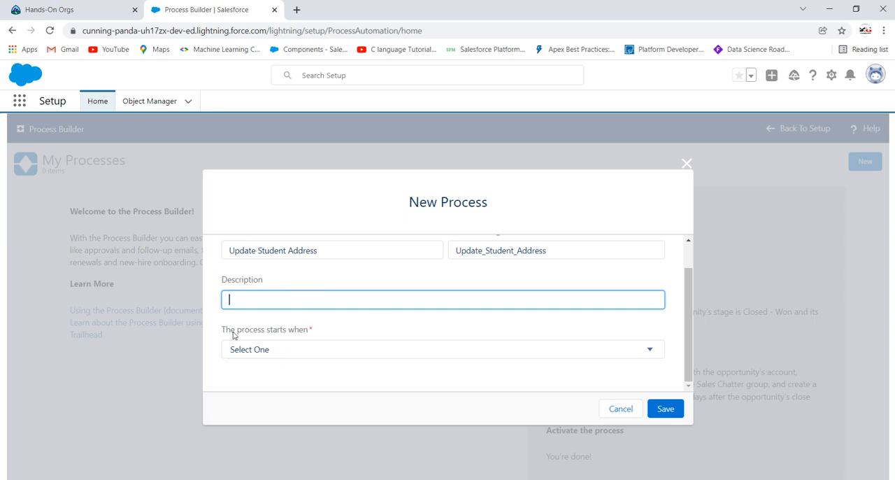
{"action": "left_click", "coordinate": [296, 353]}
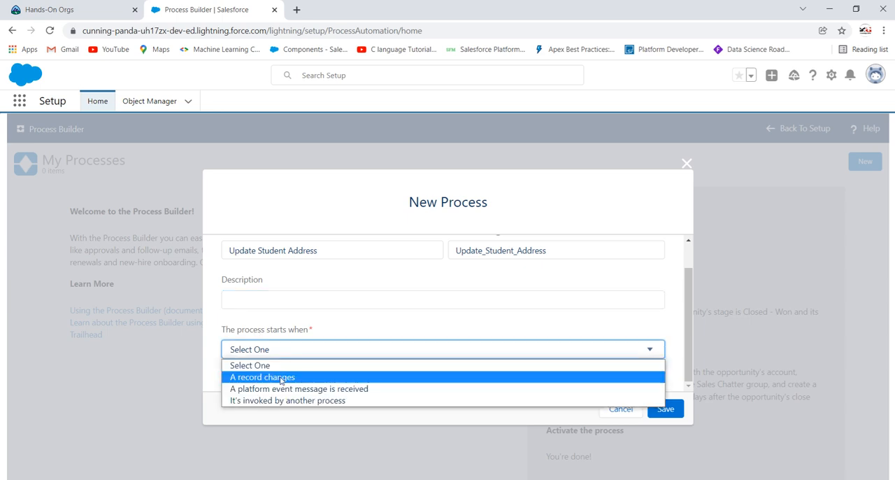
{"action": "left_click", "coordinate": [283, 378]}
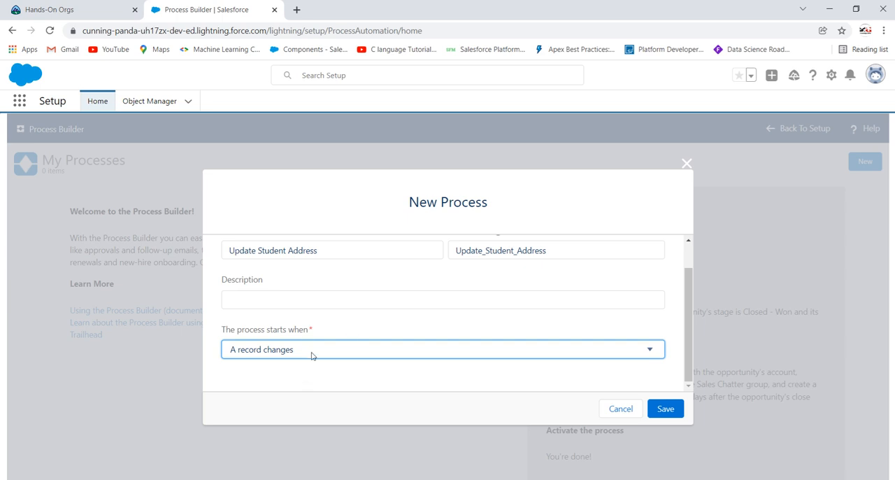
{"action": "left_click", "coordinate": [311, 356]}
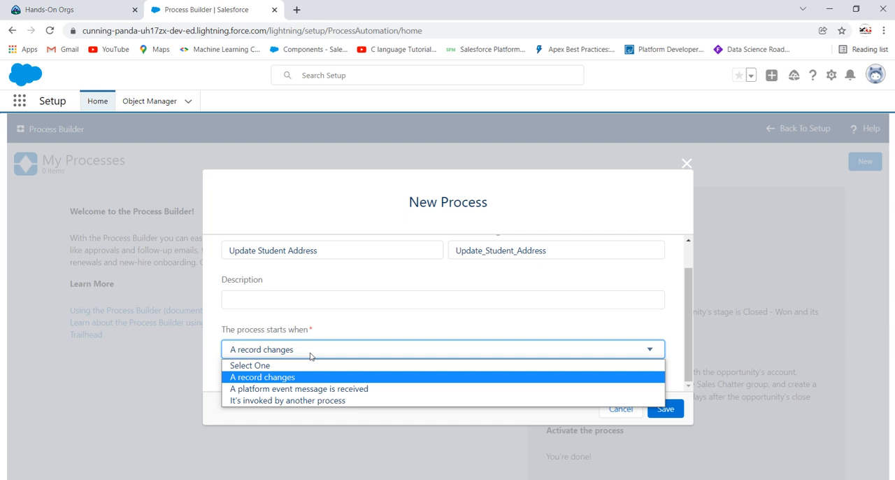
{"action": "left_click", "coordinate": [301, 376]}
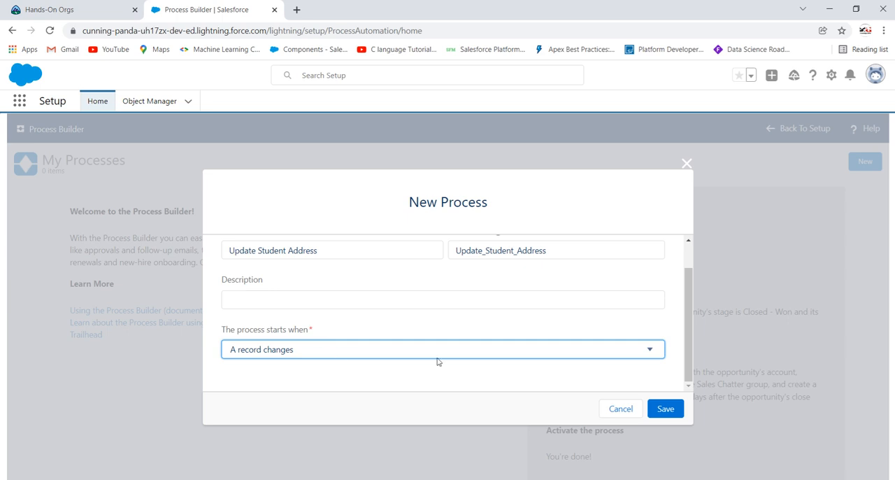
{"action": "left_click", "coordinate": [668, 409]}
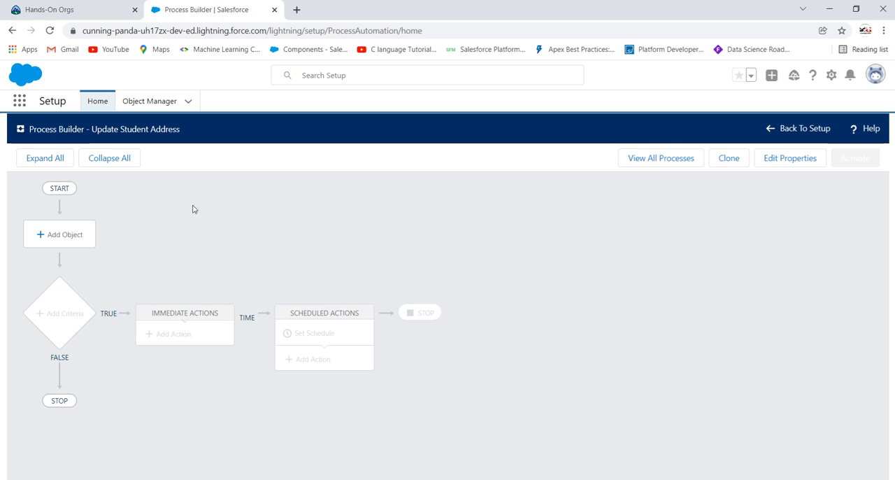
Add Student as the process object, starting only when a record is created, and save
{"action": "left_click", "coordinate": [64, 236]}
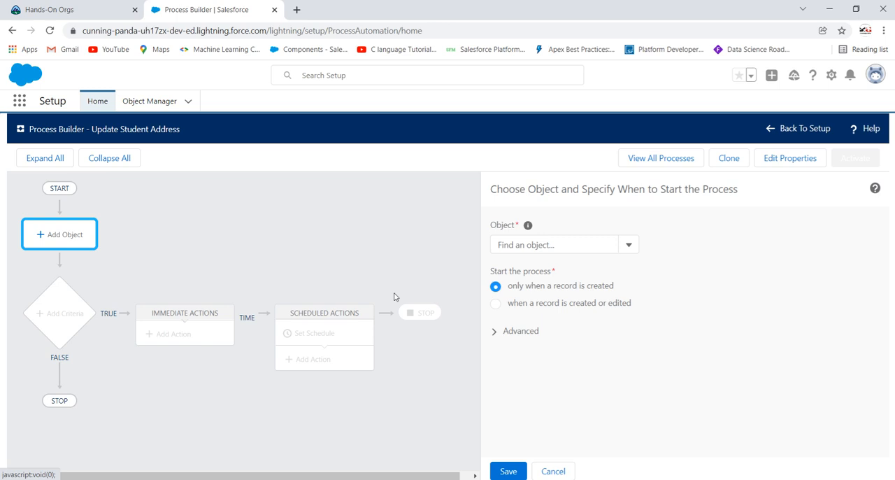
{"action": "left_click", "coordinate": [588, 246]}
{"action": "type", "text": "stude"}
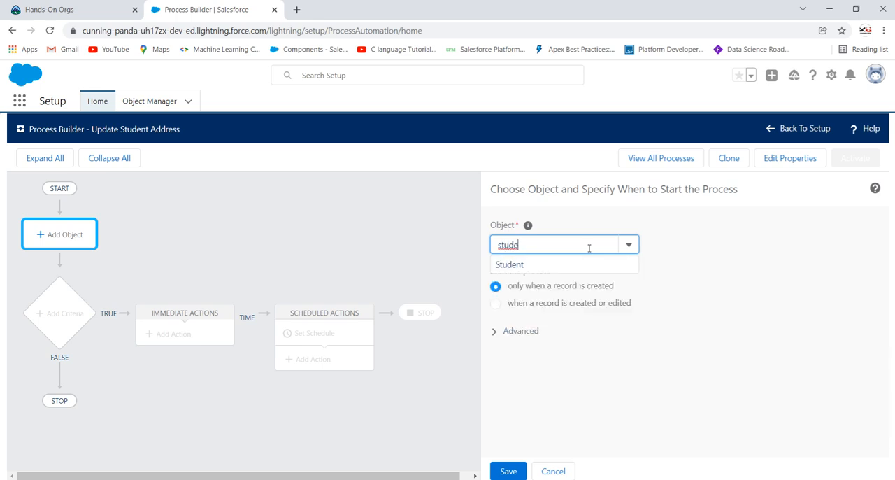
{"action": "left_click", "coordinate": [590, 262]}
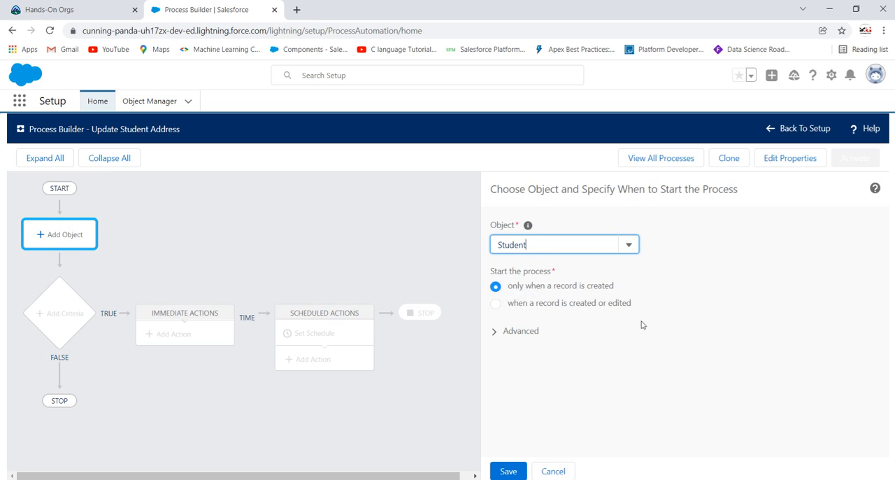
{"action": "left_click", "coordinate": [507, 472]}
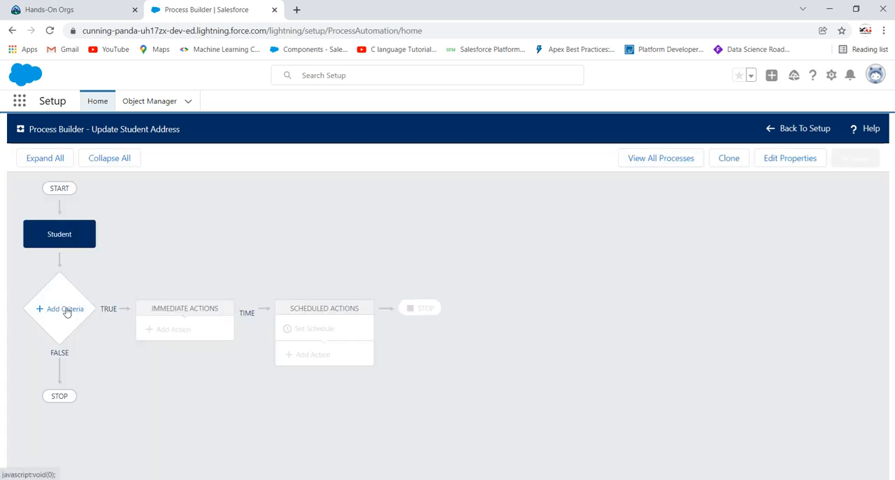
Open a new criteria definition below the Student object and have its actions execute when conditions are met
{"action": "left_click", "coordinate": [62, 311]}
{"action": "scroll", "coordinate": [584, 266], "scroll_direction": "down", "scroll_amount": 3}
{"action": "scroll", "coordinate": [634, 269], "scroll_direction": "up", "scroll_amount": 3}
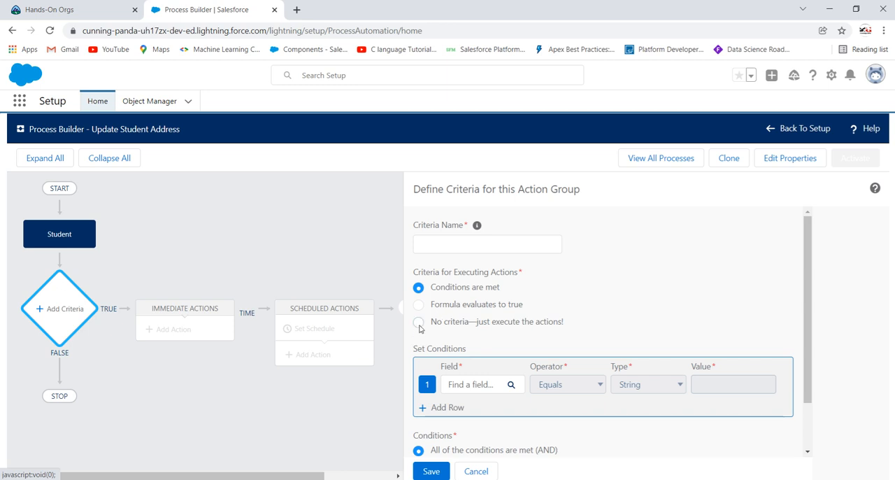
{"action": "left_click", "coordinate": [418, 322]}
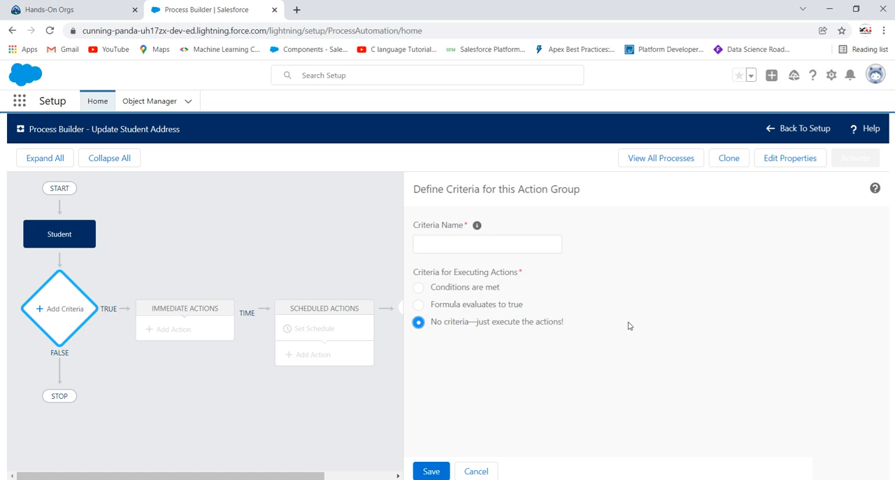
{"action": "left_click", "coordinate": [419, 287]}
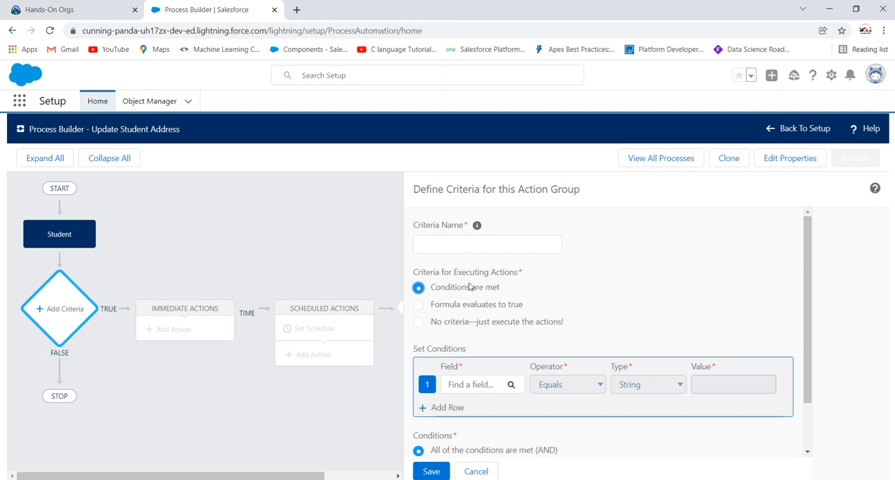
Name the criteria "Update Address filed if it is blank"
{"action": "left_click", "coordinate": [477, 242]}
{"action": "type", "text": "U"}
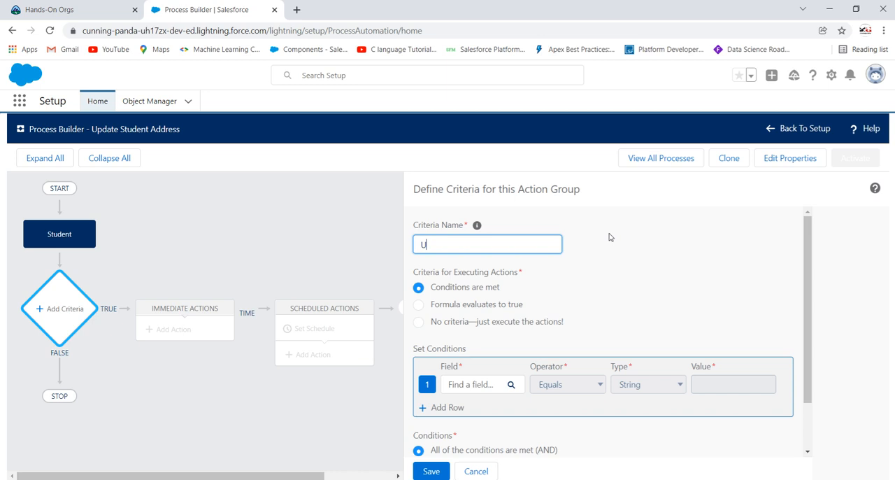
{"action": "type", "text": "pdate"}
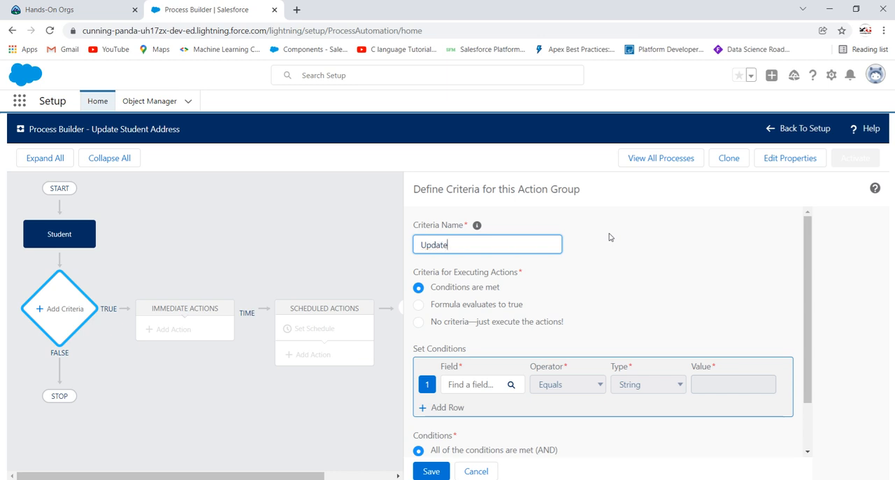
{"action": "type", "text": " Address filed if it is blank"}
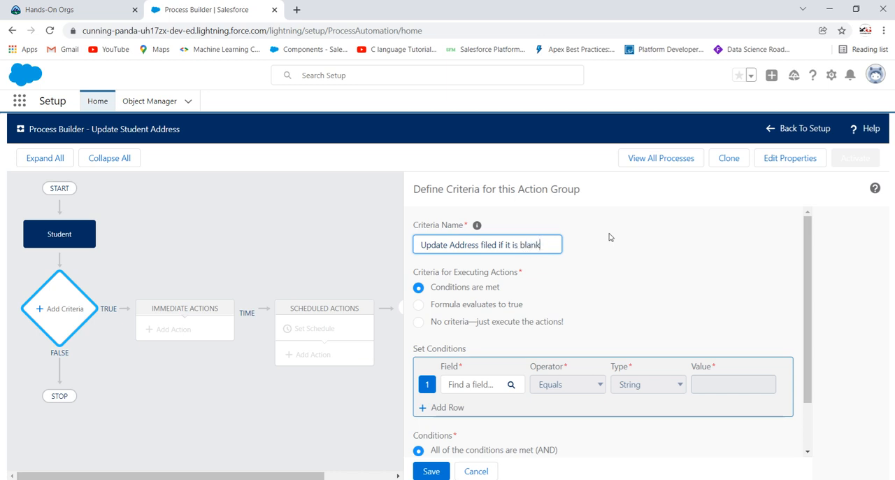
{"action": "left_click", "coordinate": [592, 284]}
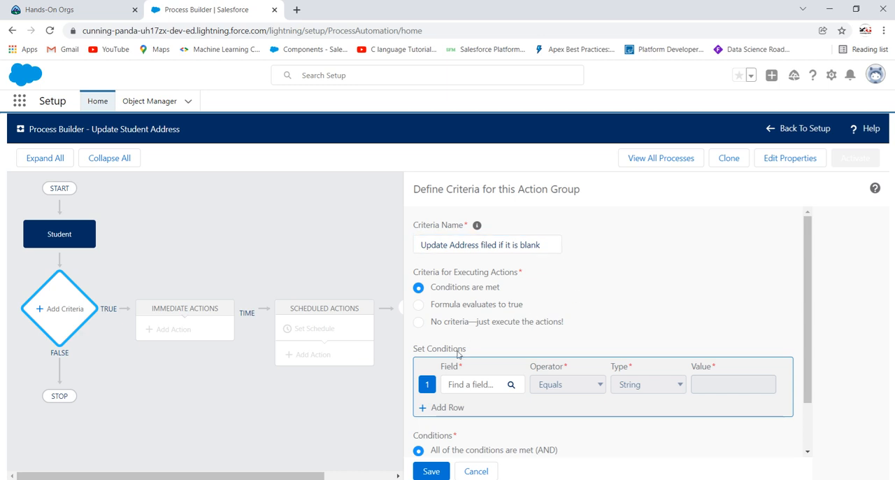
Choose the Student object's Address field for the first condition row
{"action": "scroll", "coordinate": [507, 373], "scroll_direction": "down", "scroll_amount": 2}
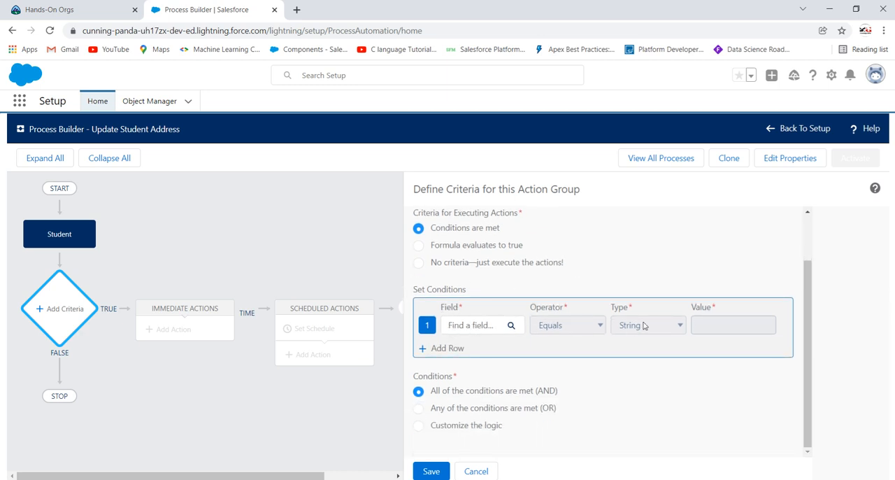
{"action": "left_click", "coordinate": [473, 329]}
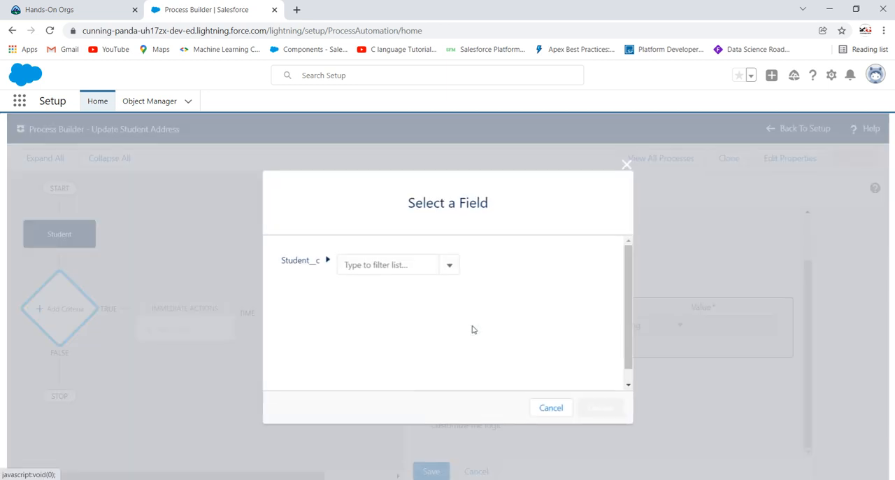
{"action": "left_click", "coordinate": [407, 266]}
{"action": "type", "text": "address"}
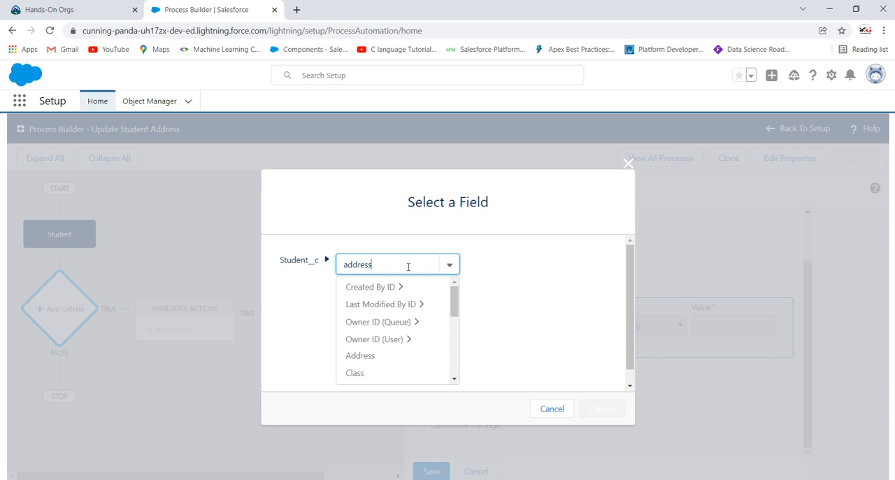
{"action": "left_click", "coordinate": [386, 288]}
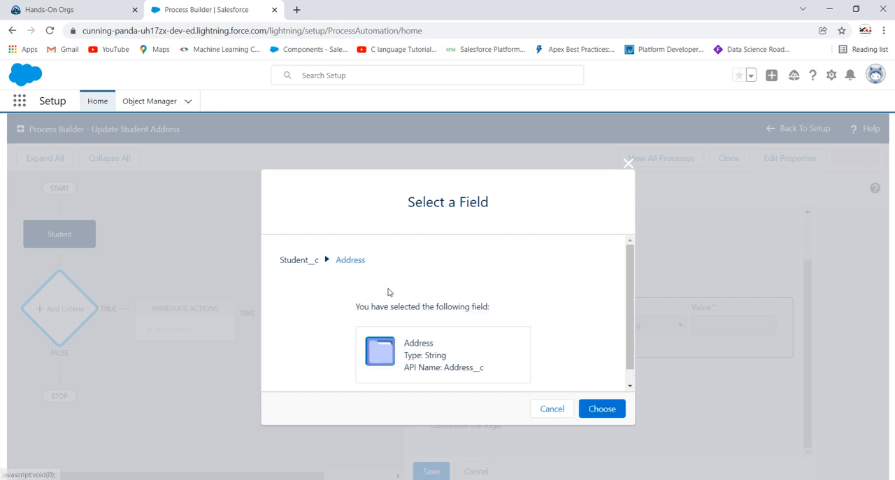
{"action": "left_click", "coordinate": [605, 410]}
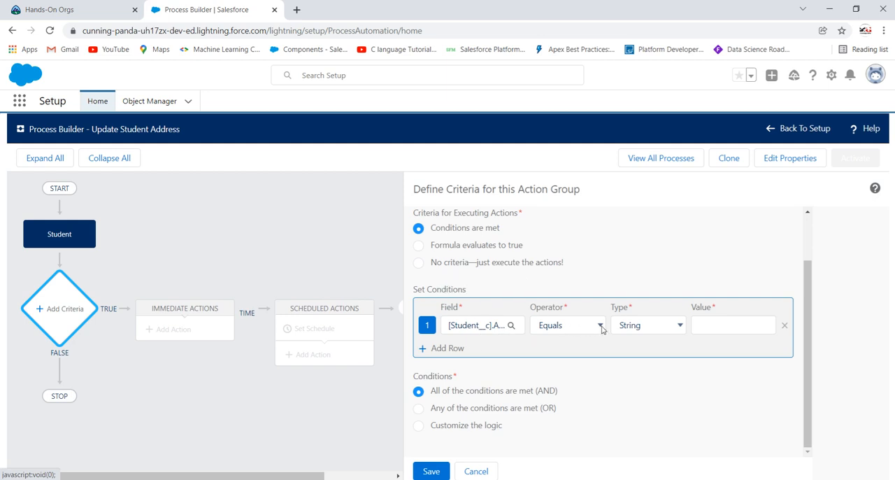
{"action": "left_click", "coordinate": [635, 329]}
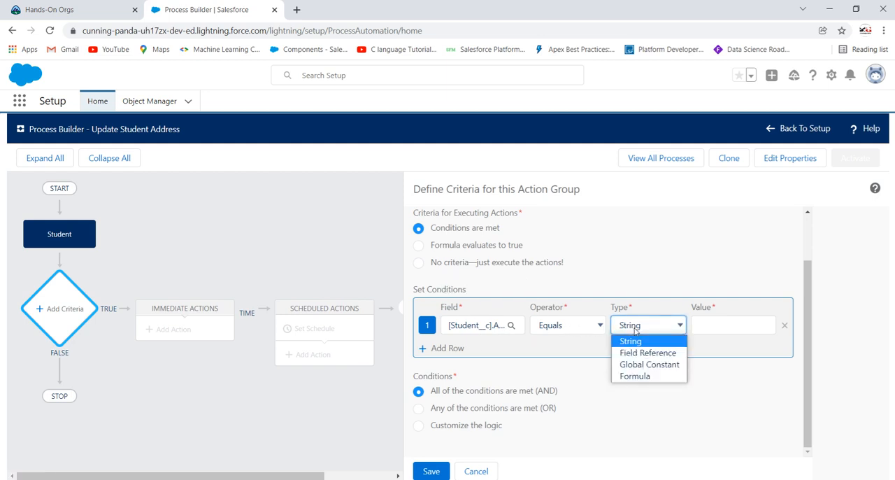
{"action": "left_click", "coordinate": [633, 376]}
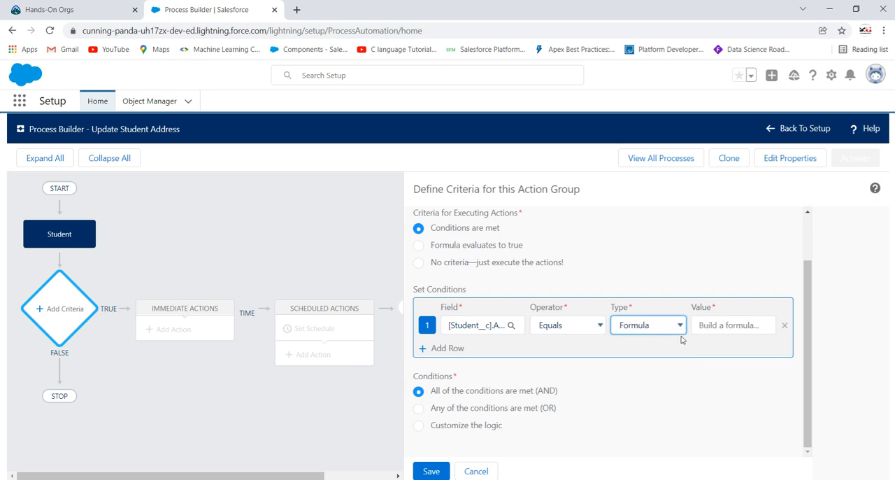
{"action": "left_click", "coordinate": [716, 327]}
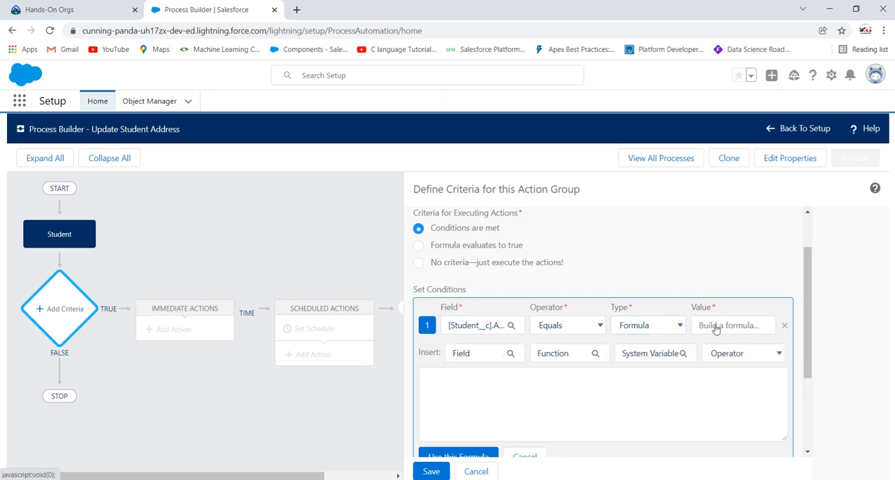
Set the Address condition's operator to Is null with the Boolean value True, and save the criteria
{"action": "left_click", "coordinate": [584, 331]}
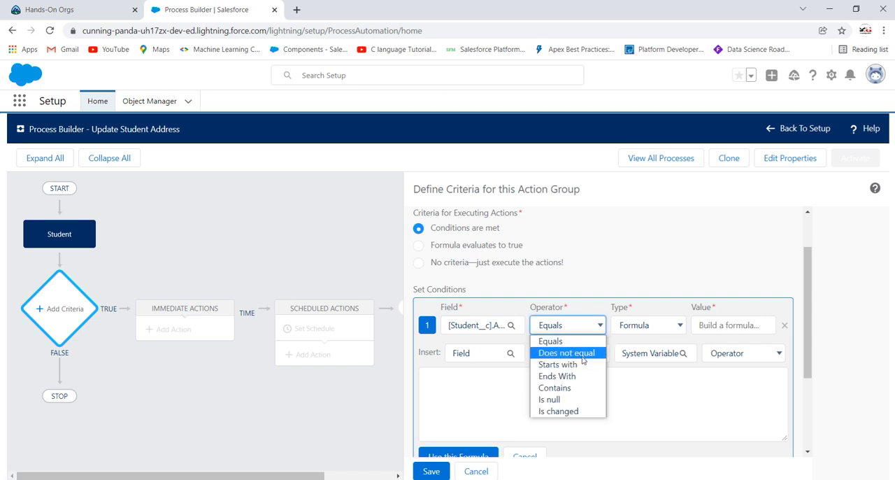
{"action": "left_click", "coordinate": [557, 400]}
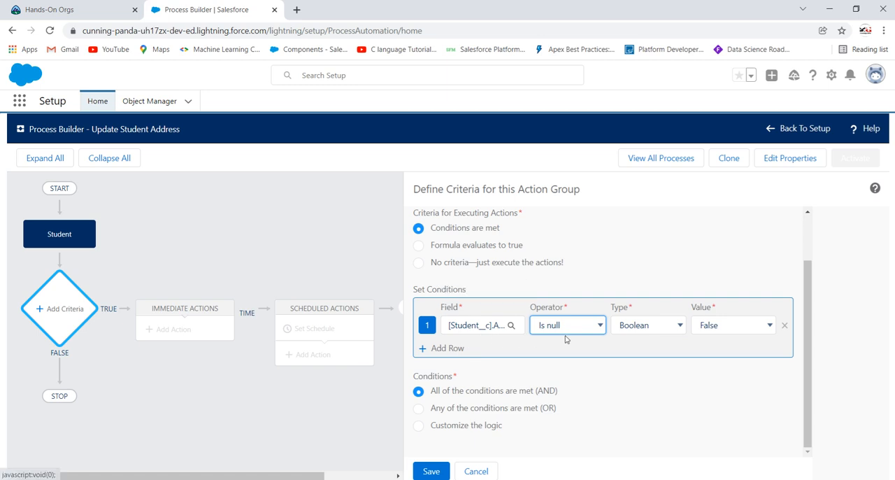
{"action": "left_click", "coordinate": [722, 326]}
{"action": "left_click", "coordinate": [721, 341]}
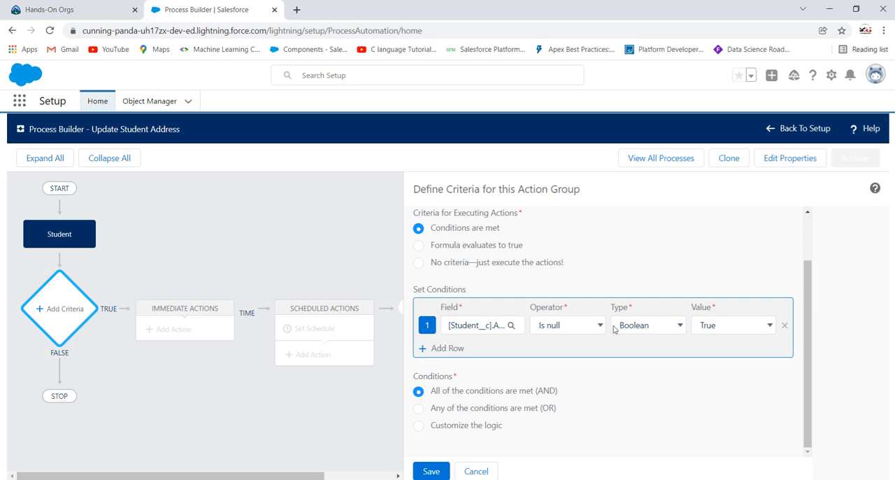
{"action": "left_click", "coordinate": [425, 472]}
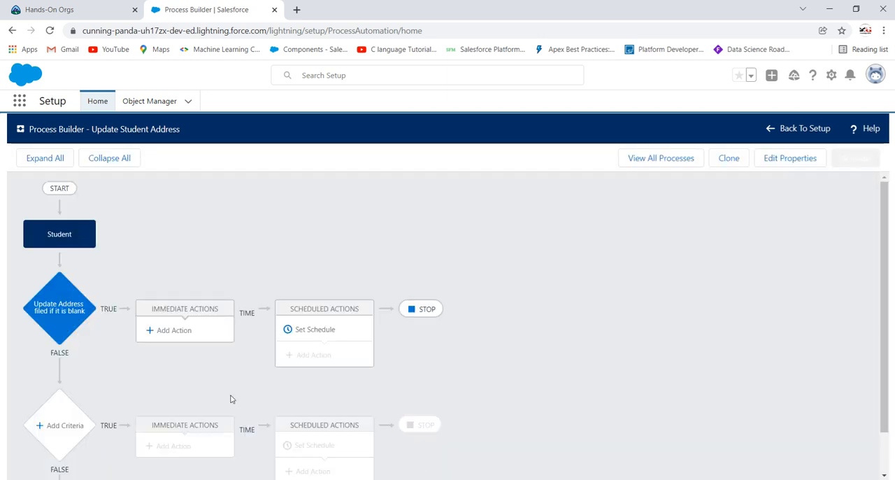
Add an immediate action of type Update Records to the address criteria and name it "Update Address field"
{"action": "left_click", "coordinate": [180, 335]}
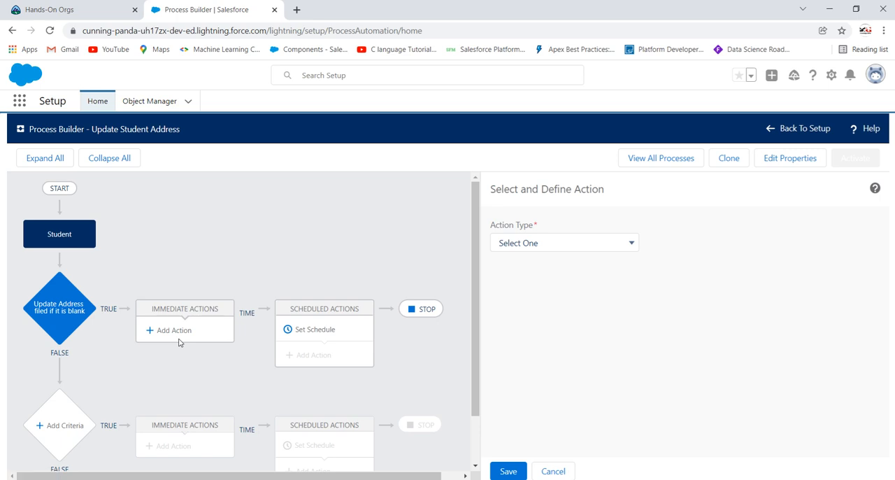
{"action": "left_click", "coordinate": [528, 242]}
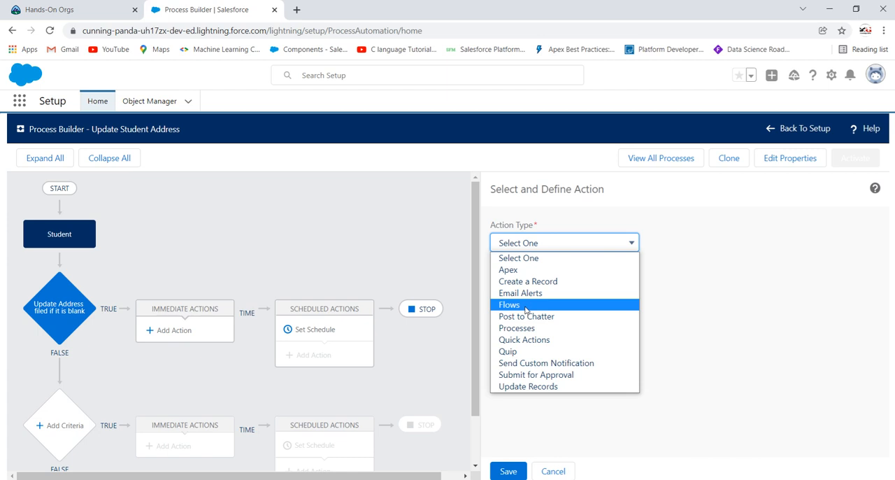
{"action": "left_click", "coordinate": [530, 386]}
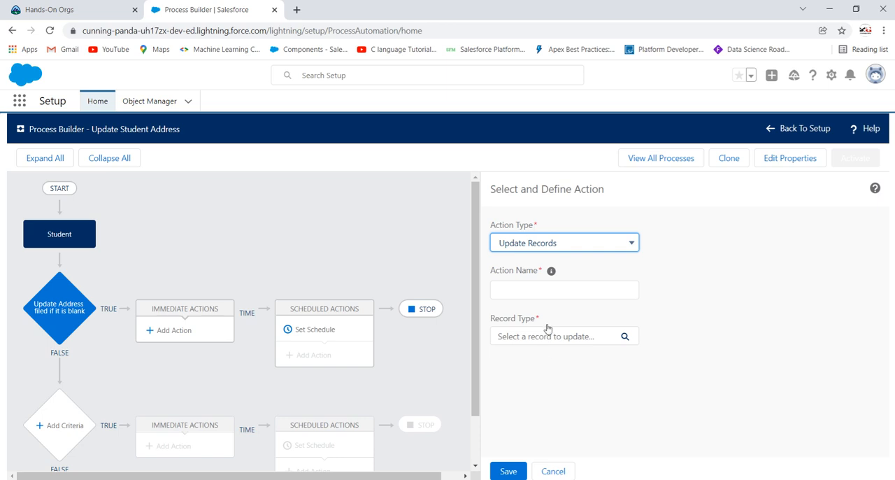
{"action": "left_click", "coordinate": [552, 293]}
{"action": "type", "text": "Upda"}
{"action": "type", "text": "te "}
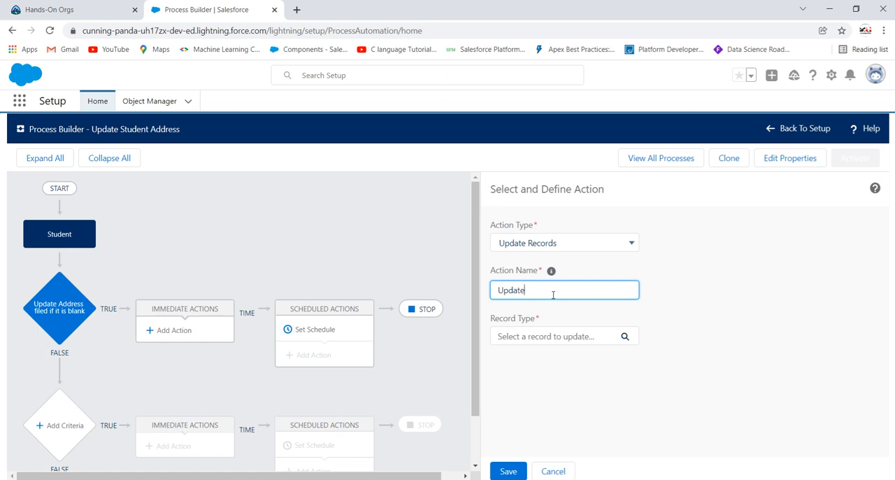
{"action": "type", "text": "Address field"}
{"action": "left_click", "coordinate": [544, 429]}
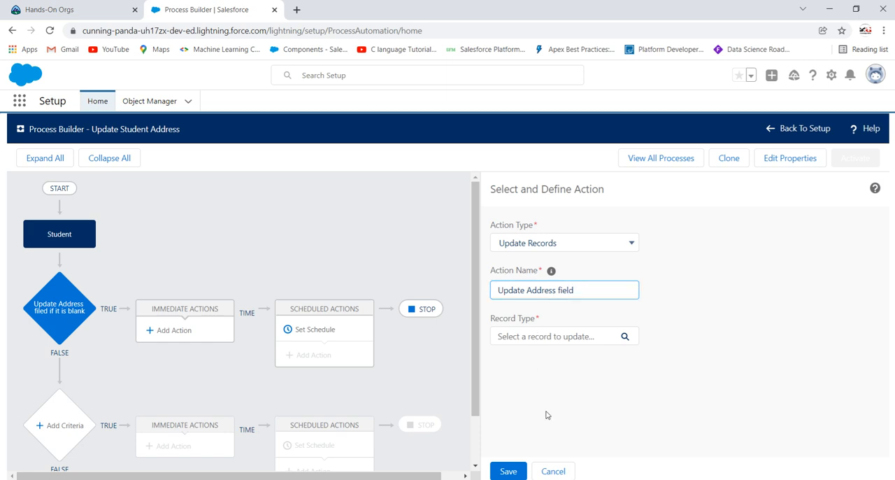
Choose the Student__c record that started the process as the record to update
{"action": "left_click", "coordinate": [550, 336]}
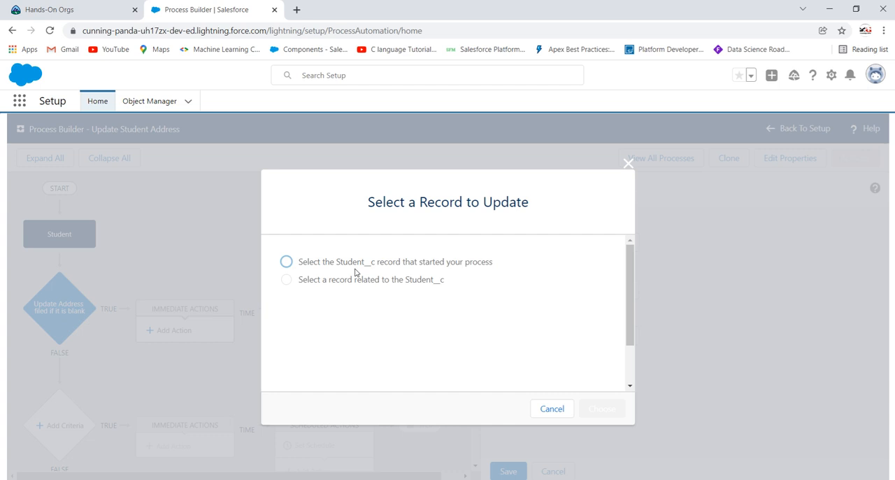
{"action": "left_click", "coordinate": [286, 262]}
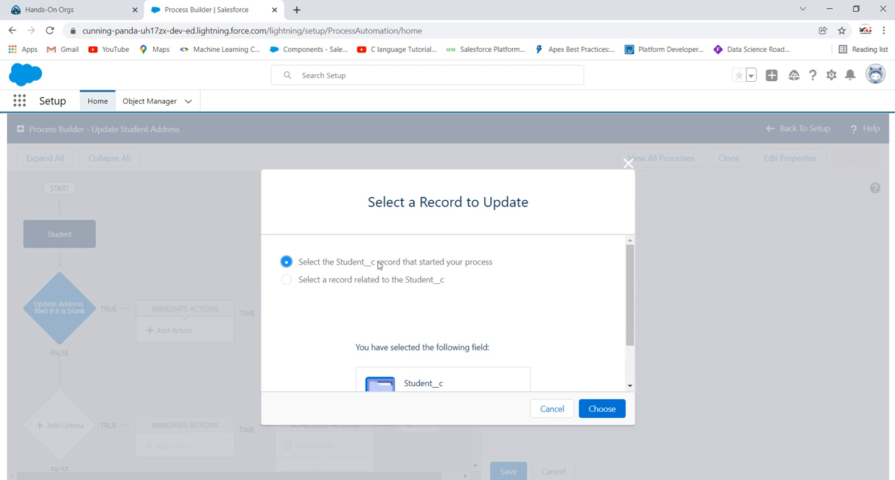
{"action": "scroll", "coordinate": [429, 268], "scroll_direction": "down", "scroll_amount": 2}
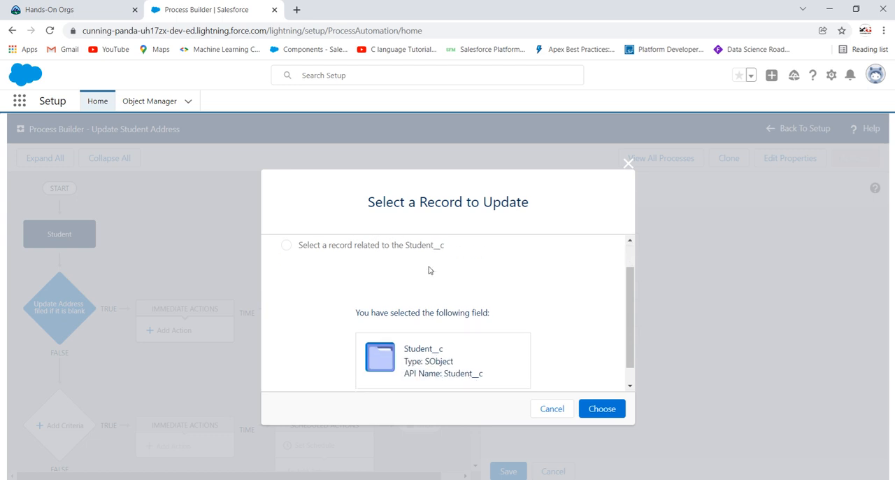
{"action": "scroll", "coordinate": [468, 269], "scroll_direction": "up", "scroll_amount": 2}
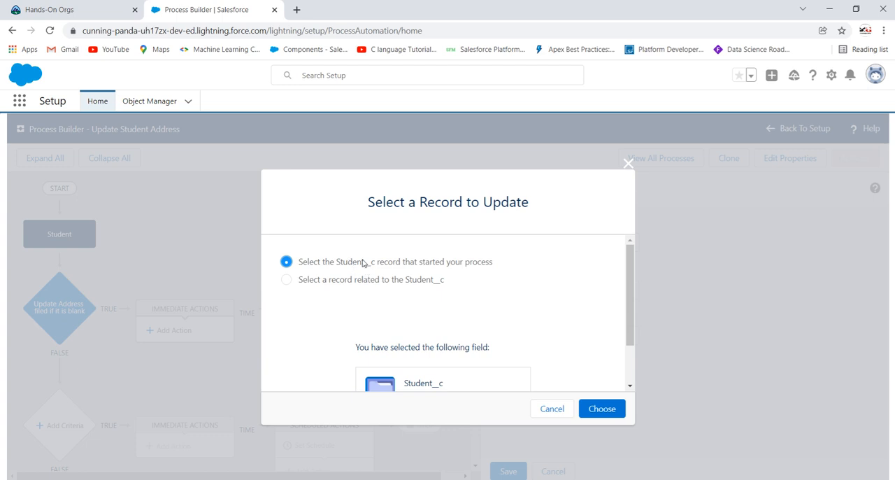
{"action": "left_click", "coordinate": [604, 410]}
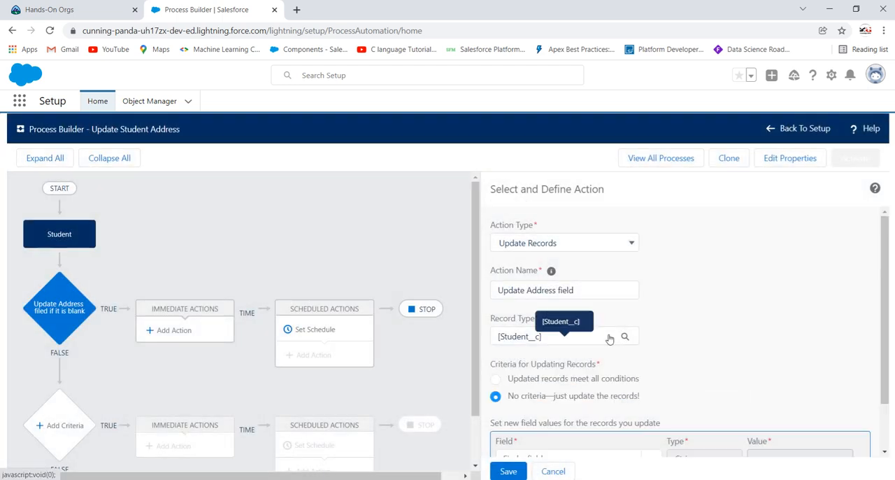
Choose Address as the field to update on the Student record, using a String value
{"action": "scroll", "coordinate": [614, 335], "scroll_direction": "down", "scroll_amount": 1}
{"action": "left_click", "coordinate": [556, 401]}
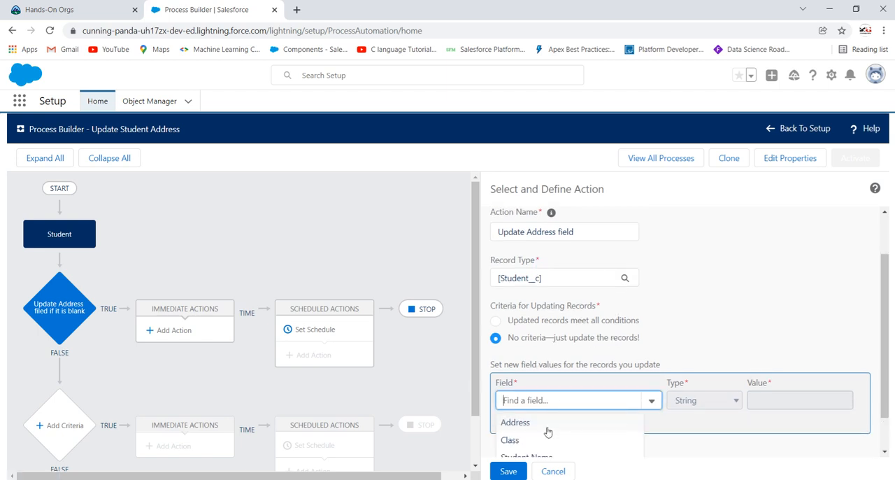
{"action": "left_click", "coordinate": [551, 424]}
{"action": "left_click", "coordinate": [792, 403]}
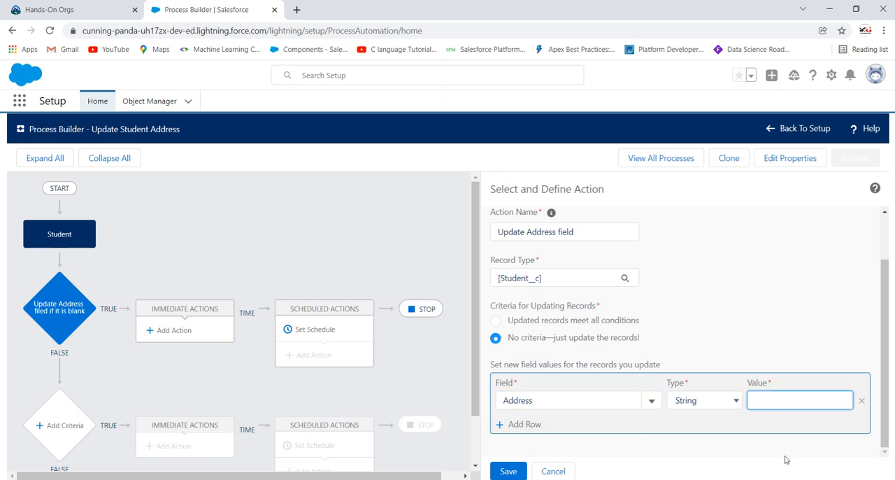
{"action": "type", "text": "Address not Available"}
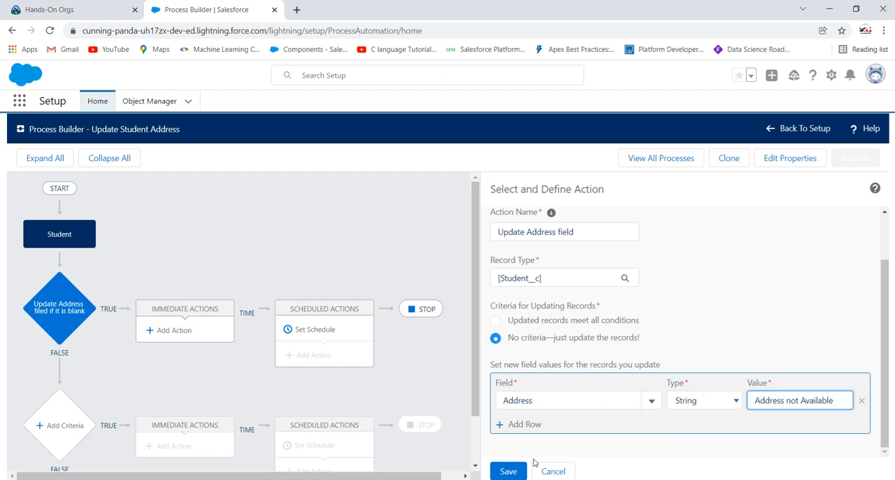
Set the new Address value to "Address not Available" and save the action
{"action": "left_click", "coordinate": [510, 471]}
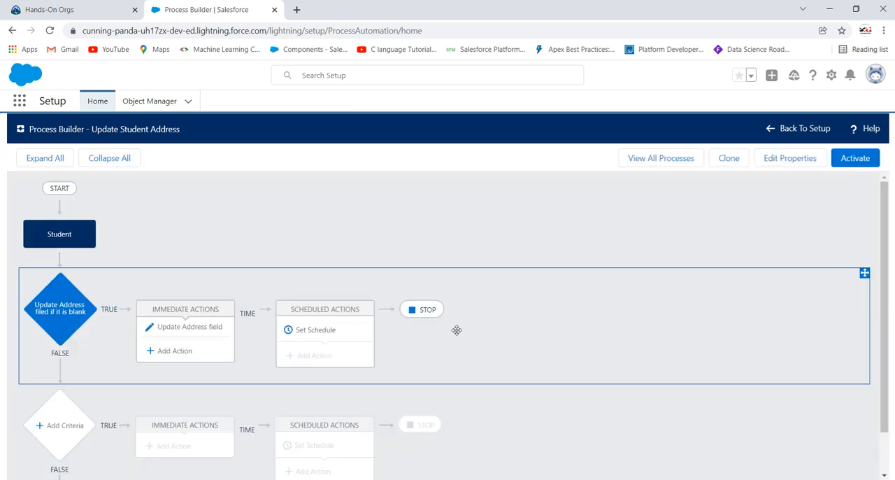
Review the process diagram, then activate the Update Student Address process and confirm the activation
{"action": "scroll", "coordinate": [456, 329], "scroll_direction": "down", "scroll_amount": 1}
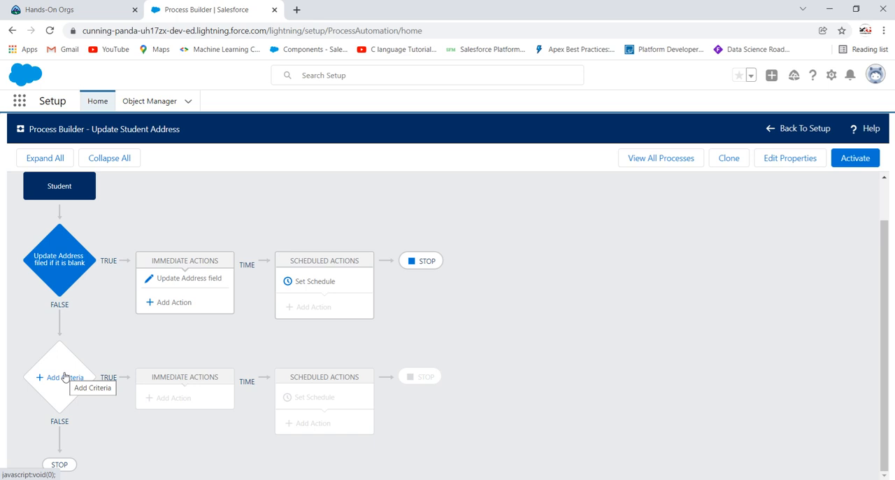
{"action": "scroll", "coordinate": [90, 310], "scroll_direction": "up", "scroll_amount": 1}
{"action": "scroll", "coordinate": [66, 413], "scroll_direction": "down", "scroll_amount": 1}
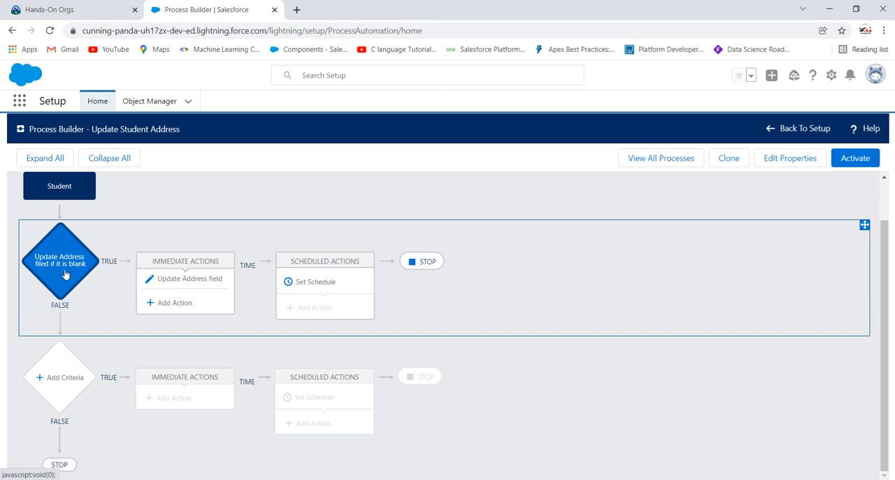
{"action": "scroll", "coordinate": [65, 274], "scroll_direction": "up", "scroll_amount": 1}
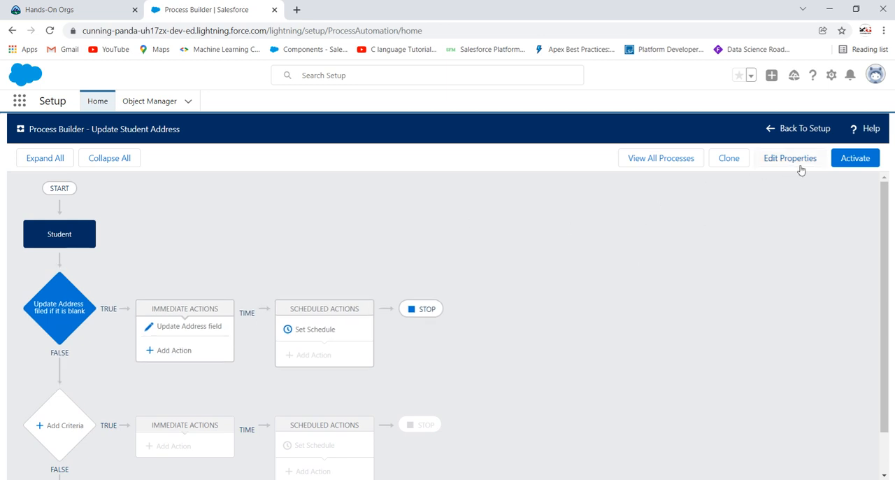
{"action": "left_click", "coordinate": [853, 162]}
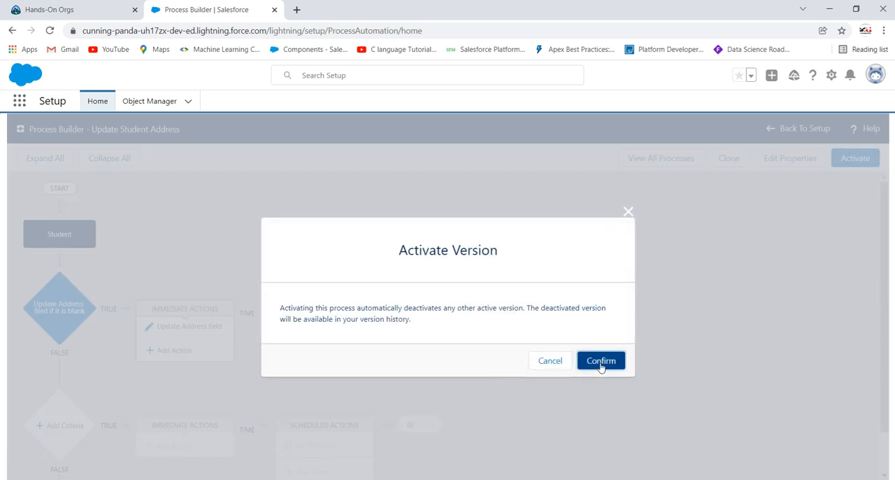
{"action": "left_click", "coordinate": [601, 363]}
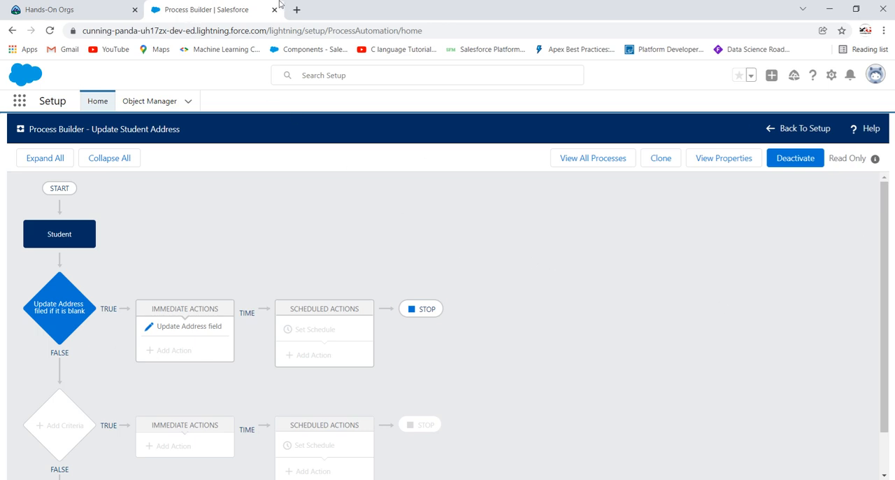
Duplicate the Process Builder browser tab, go back to Setup in the copy and switch it to Salesforce Classic
{"action": "right_click", "coordinate": [219, 4]}
{"action": "left_click", "coordinate": [249, 83]}
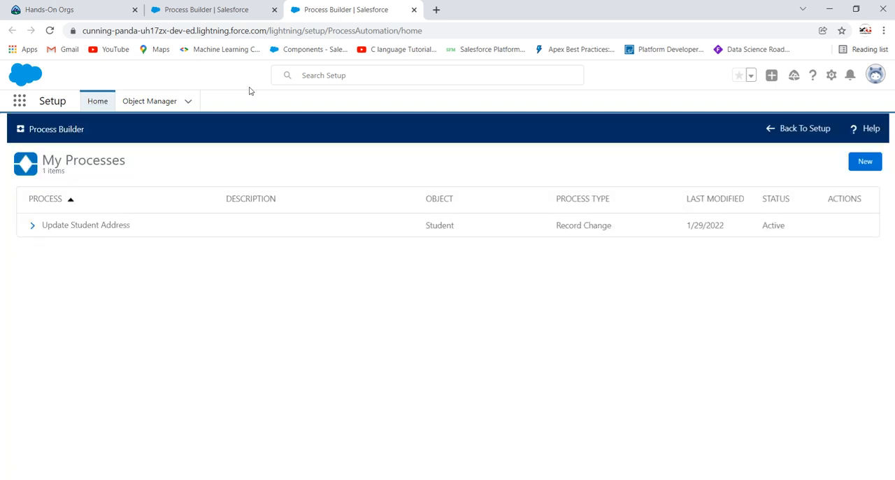
{"action": "left_click", "coordinate": [770, 132]}
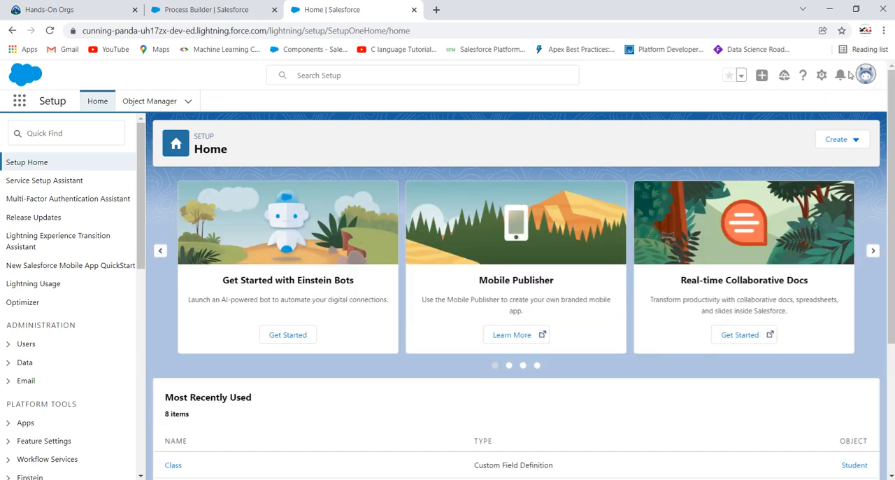
{"action": "left_click", "coordinate": [863, 77]}
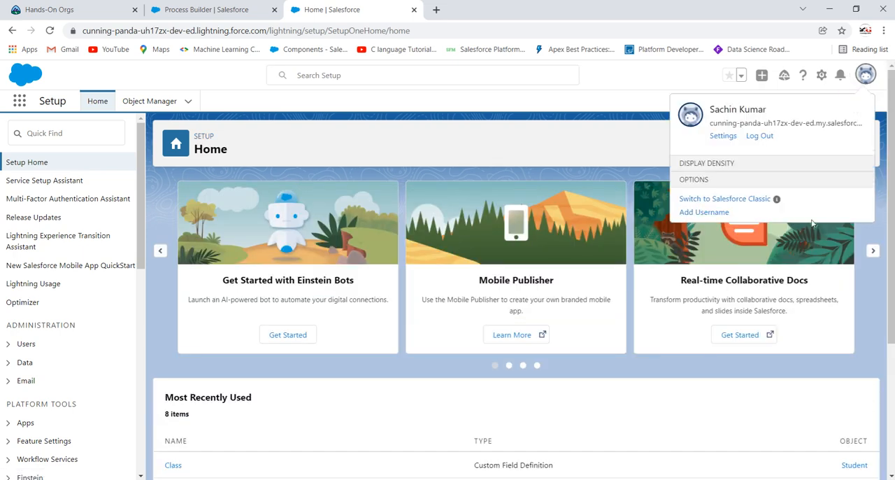
{"action": "left_click", "coordinate": [729, 245]}
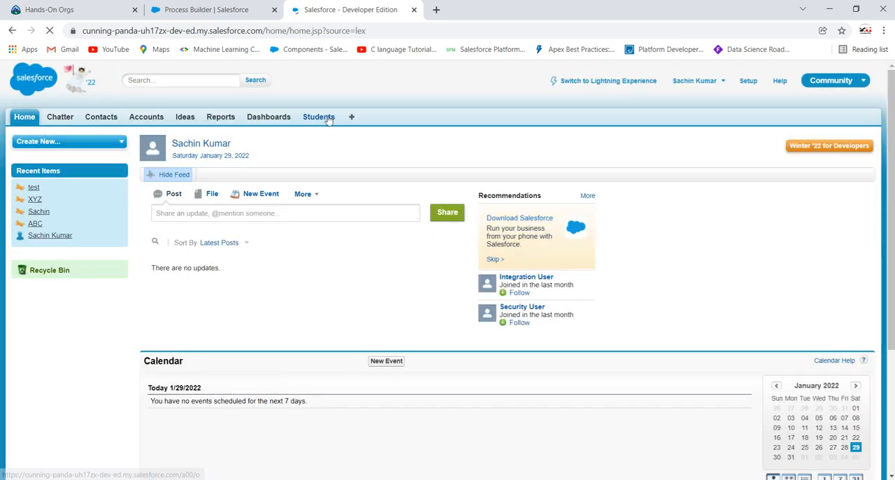
Try to save a new Student record named "djksvvuvg" with Class 8, Roll Number 40 and a blank Address
{"action": "left_click", "coordinate": [327, 119]}
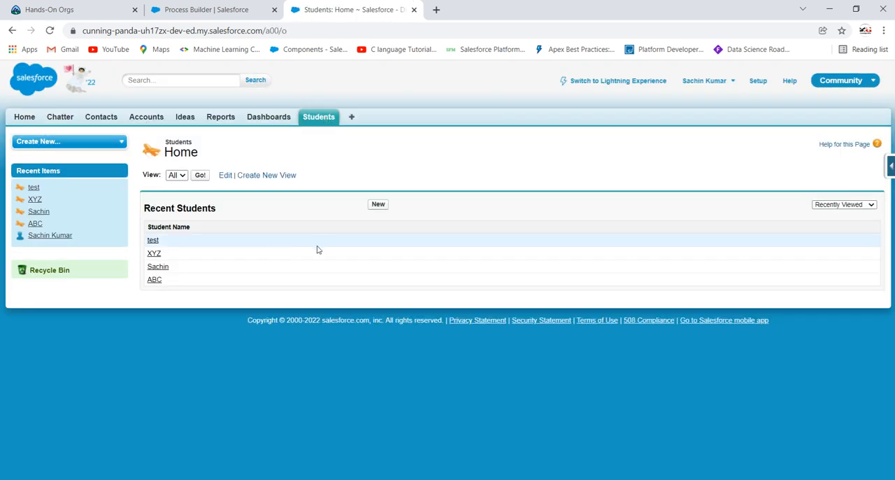
{"action": "left_click", "coordinate": [378, 203]}
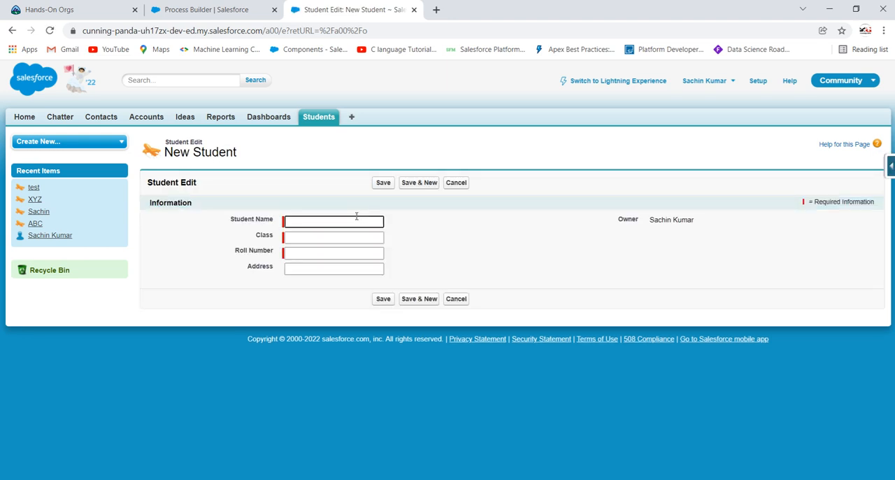
{"action": "left_click", "coordinate": [356, 217]}
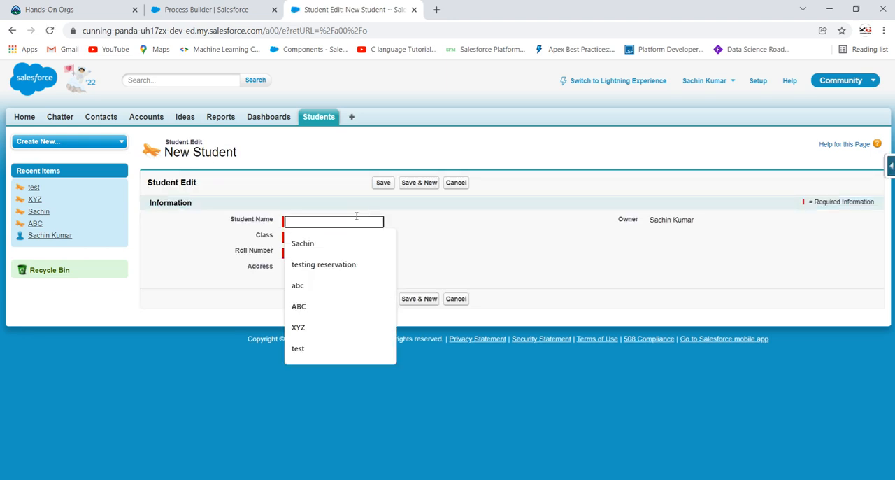
{"action": "type", "text": "djksvvuvg"}
{"action": "left_click", "coordinate": [355, 236]}
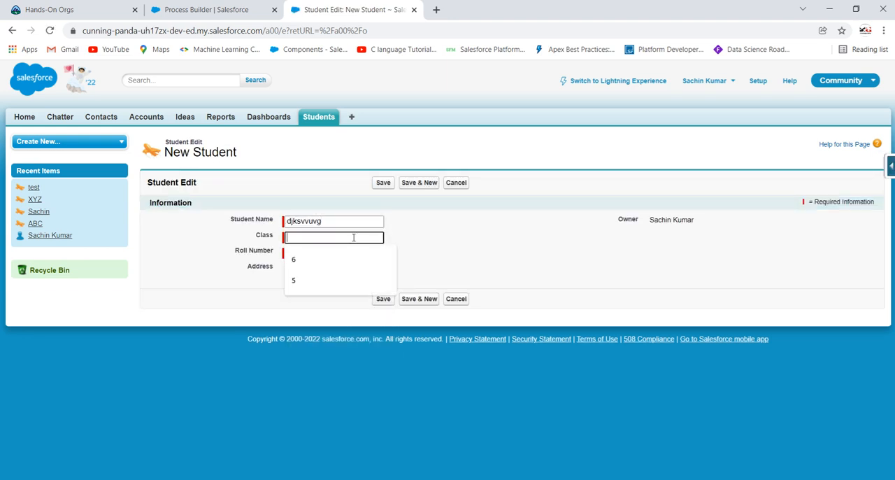
{"action": "type", "text": "8"}
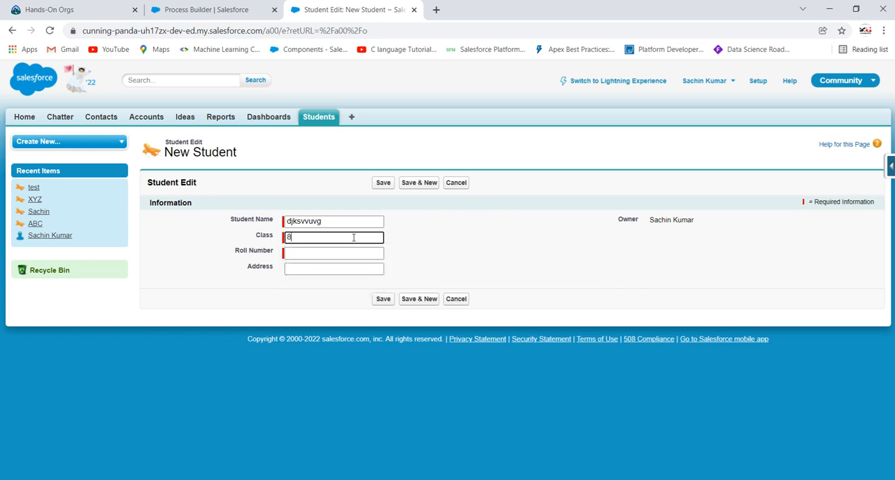
{"action": "left_click", "coordinate": [354, 253]}
{"action": "type", "text": "40"}
{"action": "left_click", "coordinate": [400, 242]}
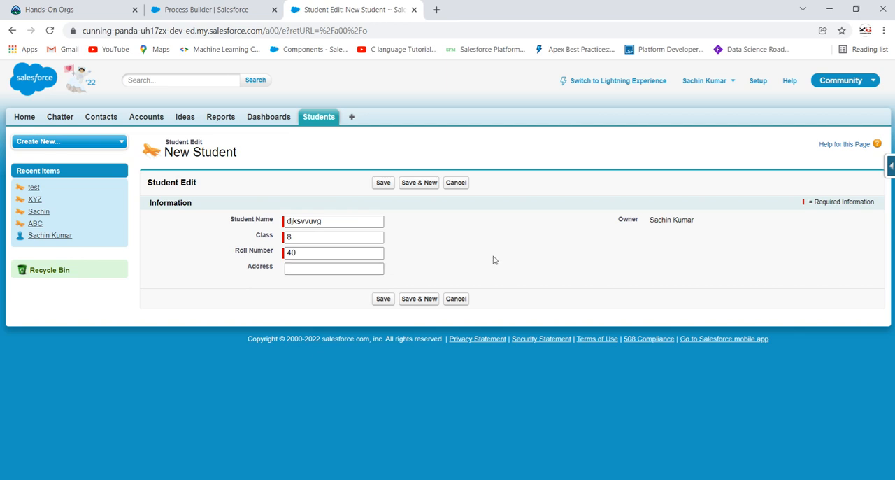
{"action": "left_click", "coordinate": [382, 183]}
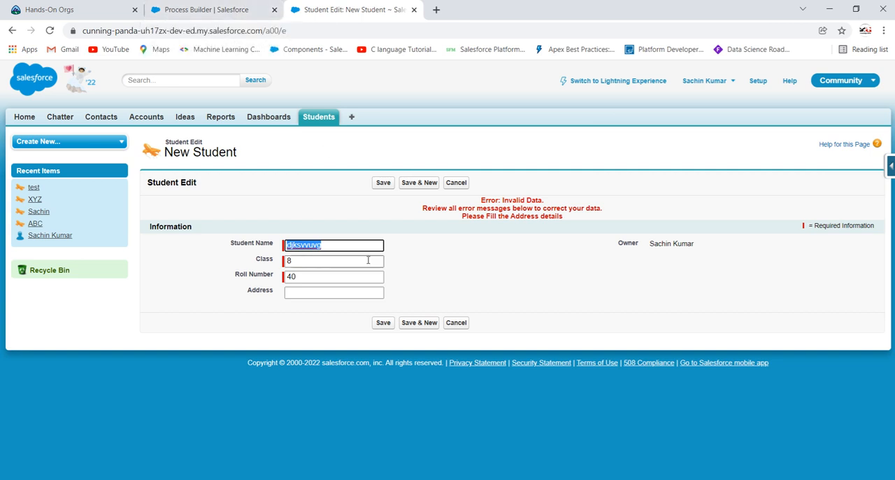
Check the Update Student Address process, and search Classic Setup for "validation" to look for the Student object's validation rules
{"action": "left_click", "coordinate": [198, 5]}
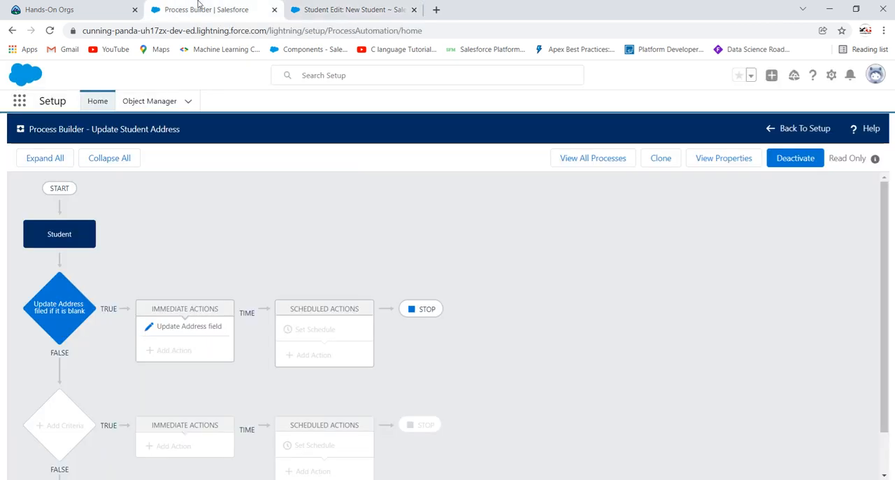
{"action": "left_click", "coordinate": [336, 9]}
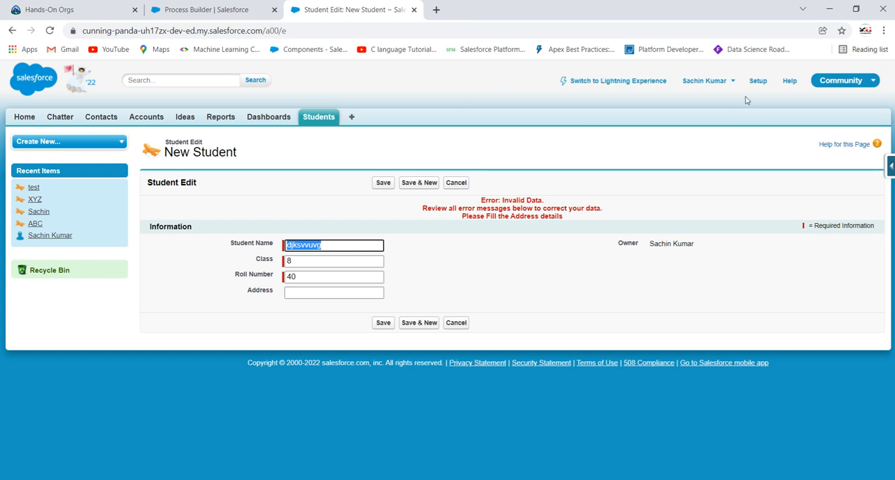
{"action": "left_click", "coordinate": [757, 80]}
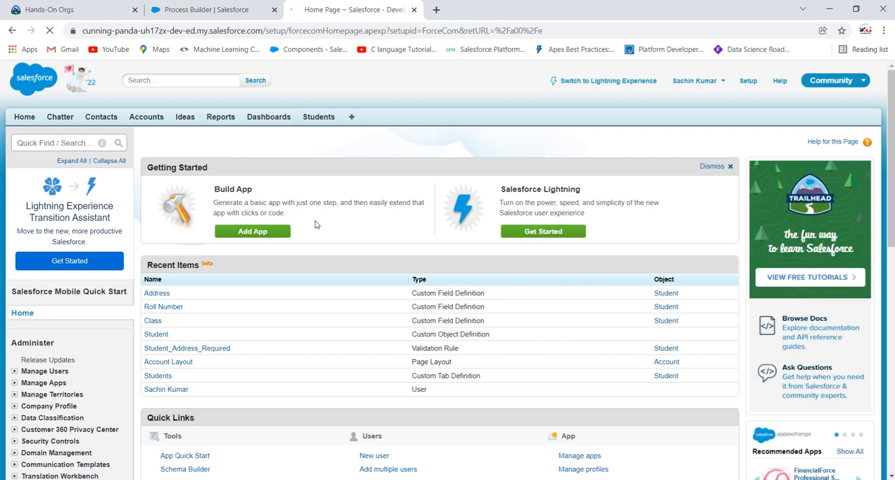
{"action": "left_click", "coordinate": [85, 142]}
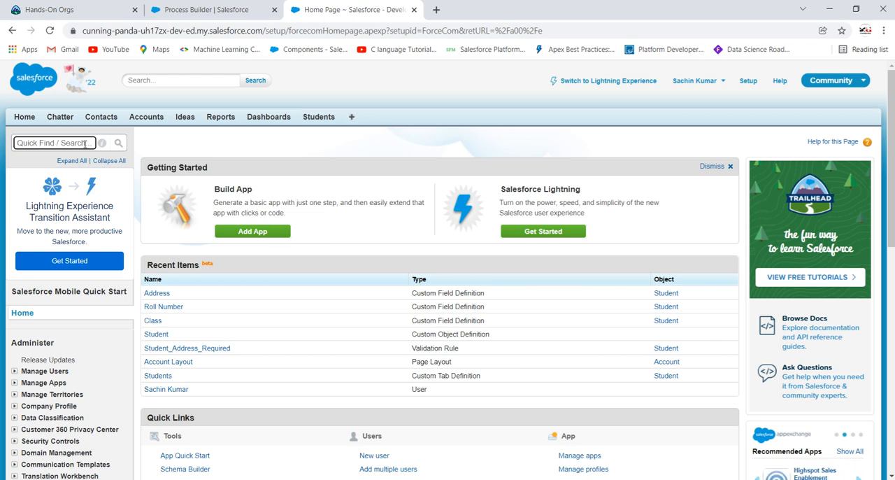
{"action": "type", "text": "validation"}
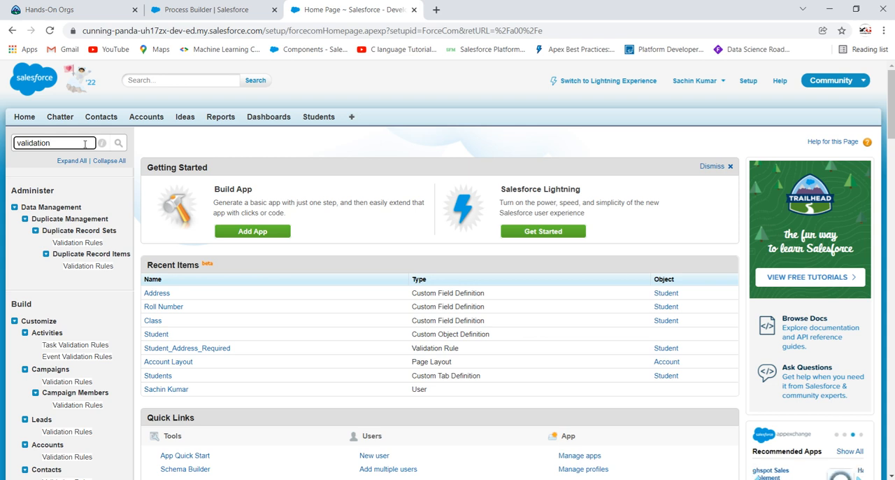
{"action": "scroll", "coordinate": [61, 220], "scroll_direction": "down", "scroll_amount": 1}
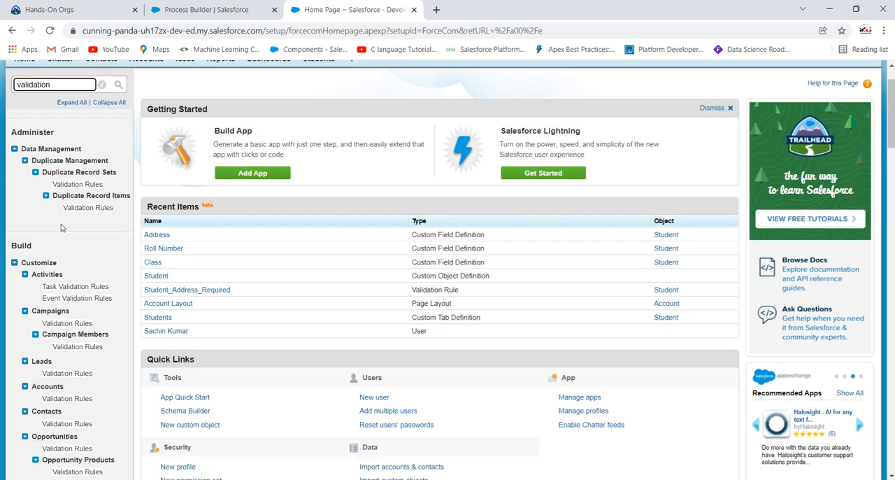
{"action": "scroll", "coordinate": [61, 227], "scroll_direction": "down", "scroll_amount": 4}
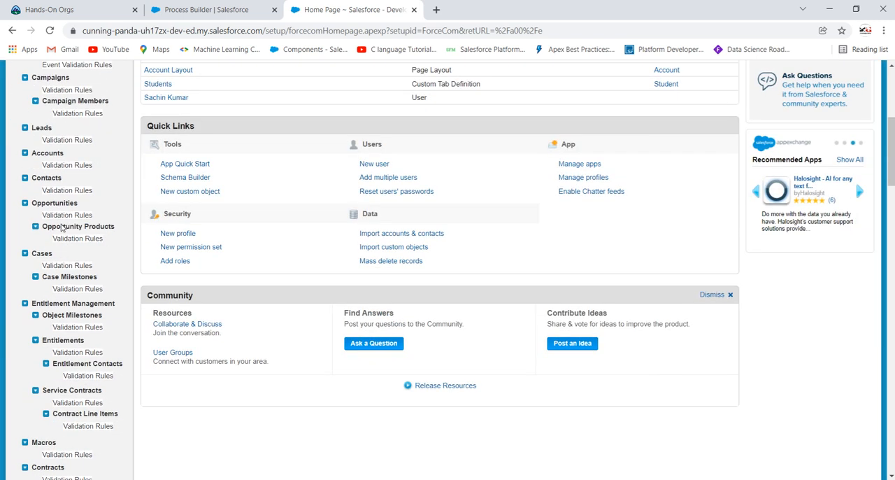
{"action": "scroll", "coordinate": [62, 313], "scroll_direction": "down", "scroll_amount": 3}
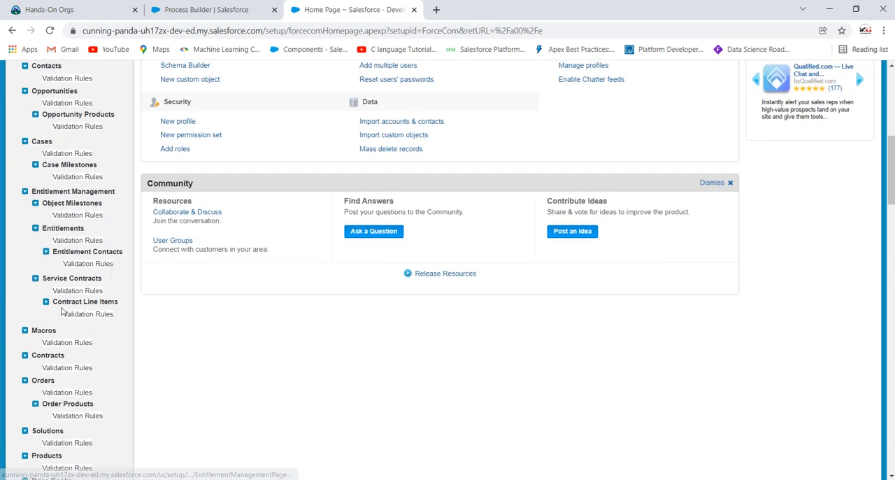
{"action": "scroll", "coordinate": [62, 311], "scroll_direction": "down", "scroll_amount": 2}
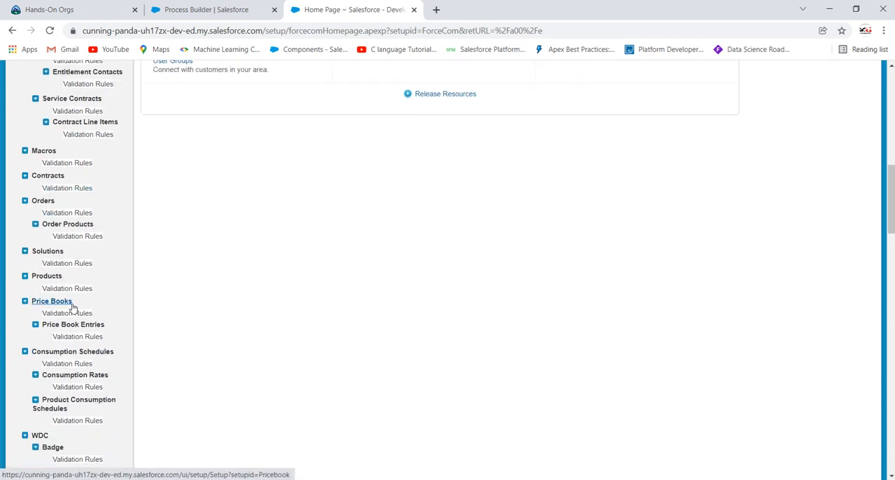
{"action": "scroll", "coordinate": [72, 307], "scroll_direction": "down", "scroll_amount": 1}
{"action": "scroll", "coordinate": [72, 307], "scroll_direction": "down", "scroll_amount": 3}
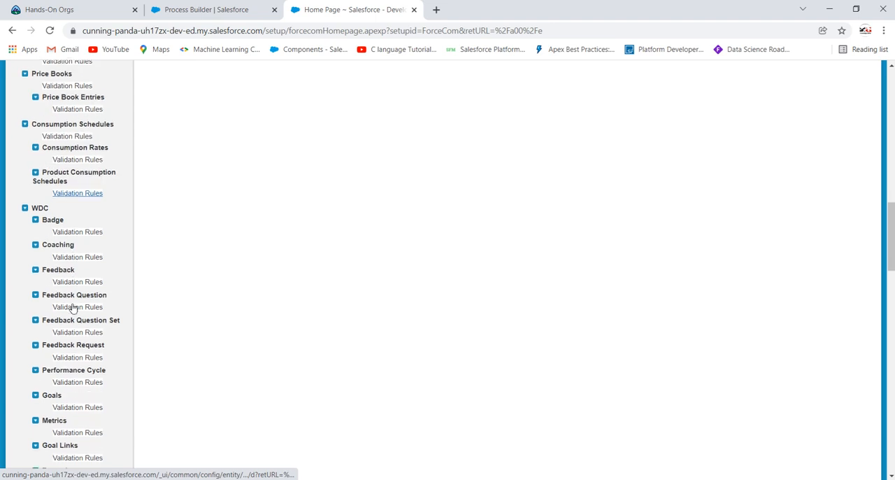
{"action": "scroll", "coordinate": [73, 307], "scroll_direction": "down", "scroll_amount": 2}
{"action": "scroll", "coordinate": [73, 303], "scroll_direction": "up", "scroll_amount": 10}
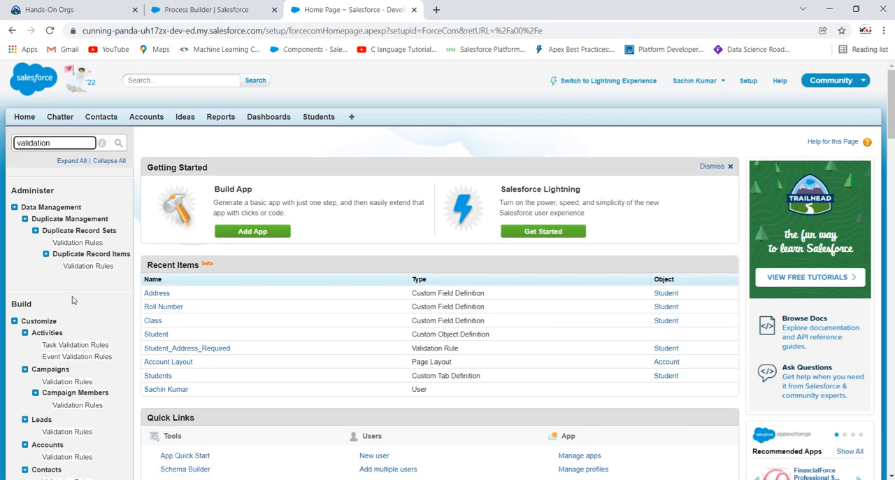
Switch to Lightning Experience and open the Student object's validation rules
{"action": "left_click", "coordinate": [635, 85]}
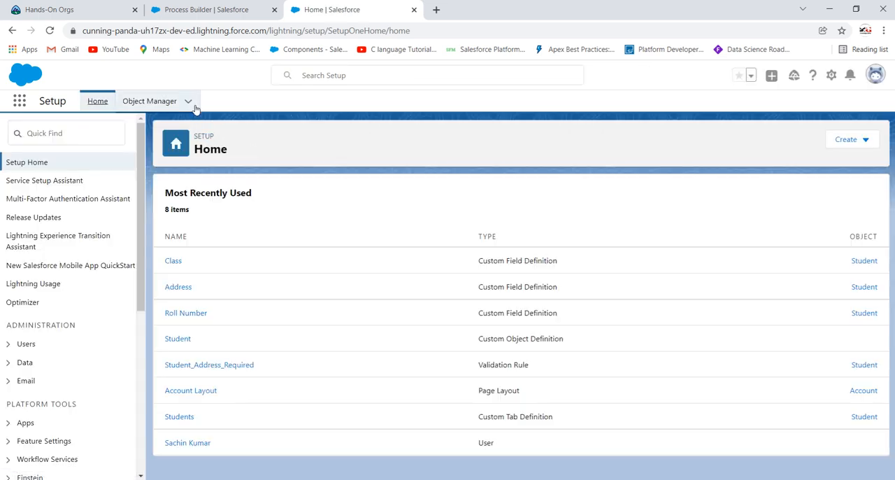
{"action": "left_click", "coordinate": [190, 103]}
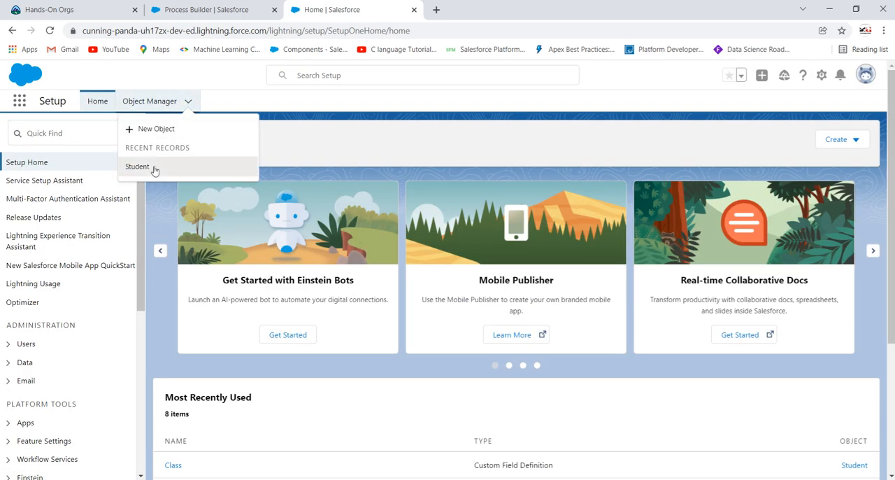
{"action": "left_click", "coordinate": [154, 170]}
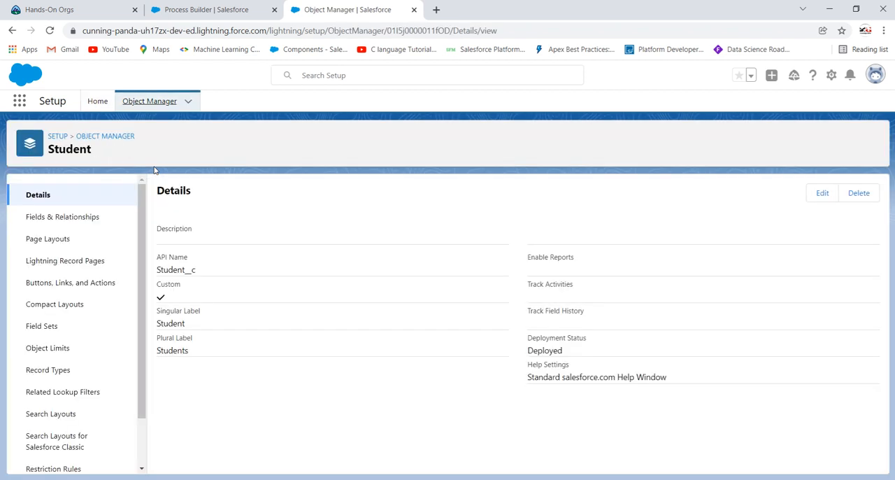
{"action": "scroll", "coordinate": [65, 236], "scroll_direction": "down", "scroll_amount": 2}
{"action": "left_click", "coordinate": [69, 456]}
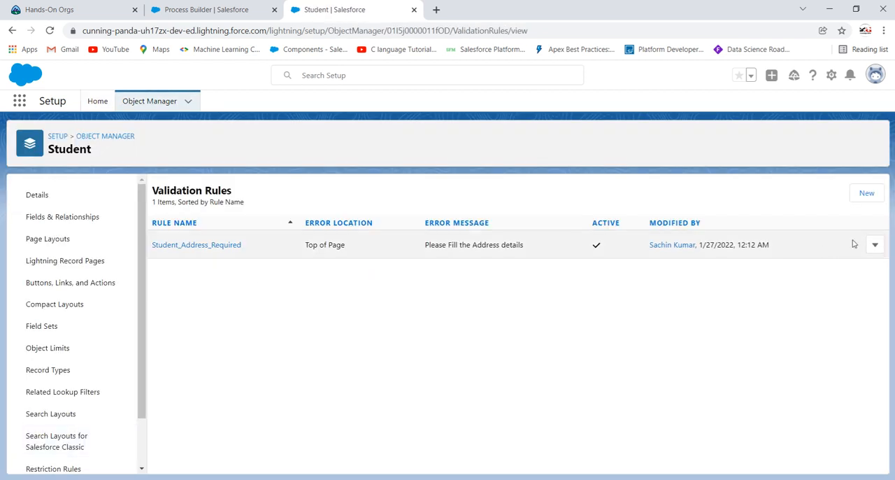
Deactivate the Student_Address_Required validation rule and save it
{"action": "left_click", "coordinate": [875, 246]}
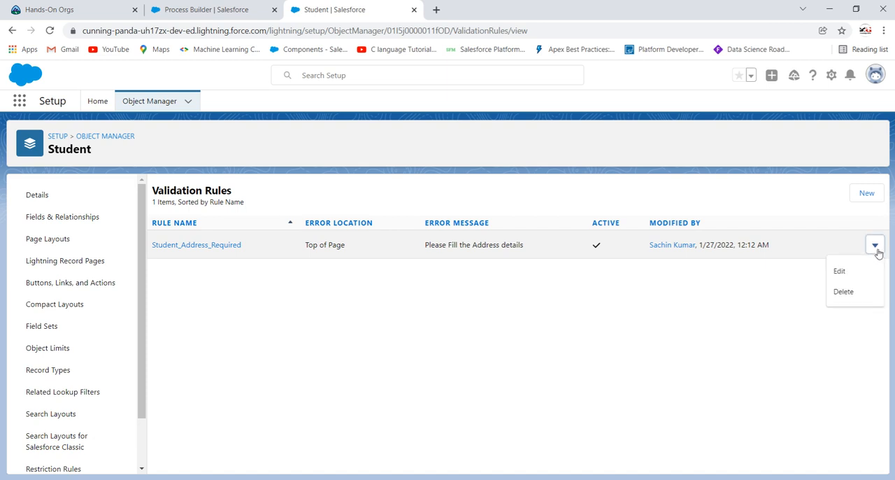
{"action": "left_click", "coordinate": [843, 271]}
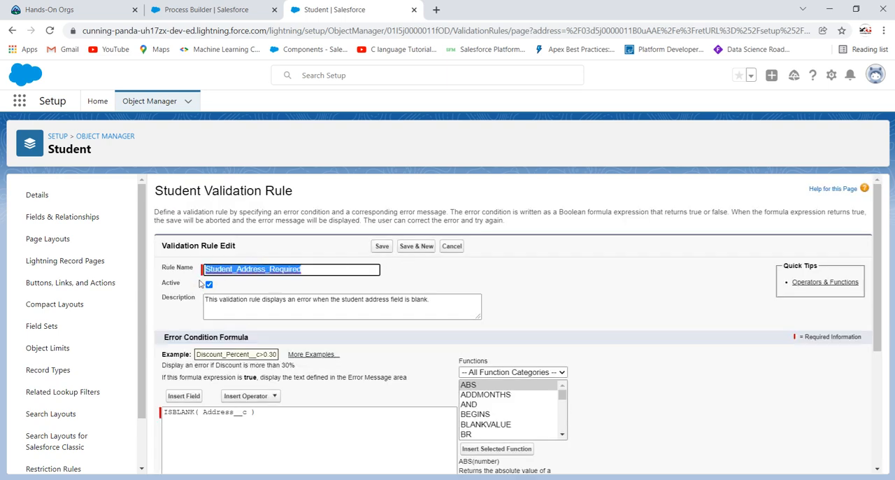
{"action": "left_click", "coordinate": [209, 284]}
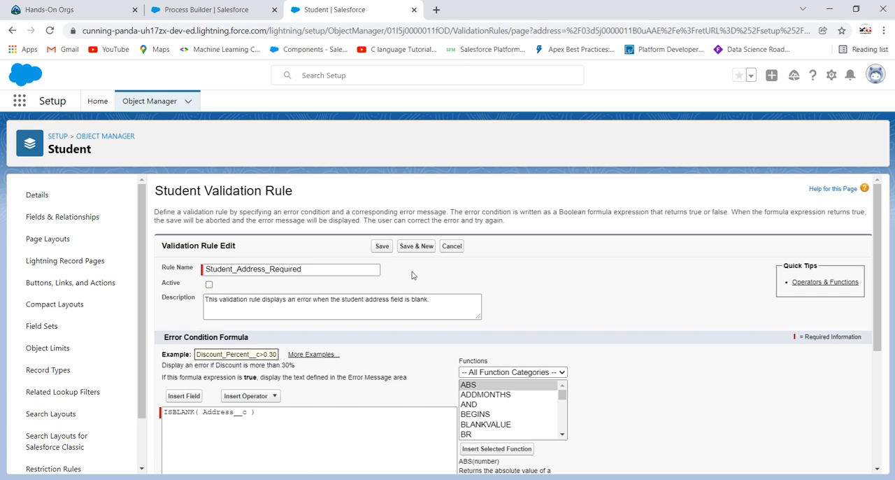
{"action": "left_click", "coordinate": [384, 246]}
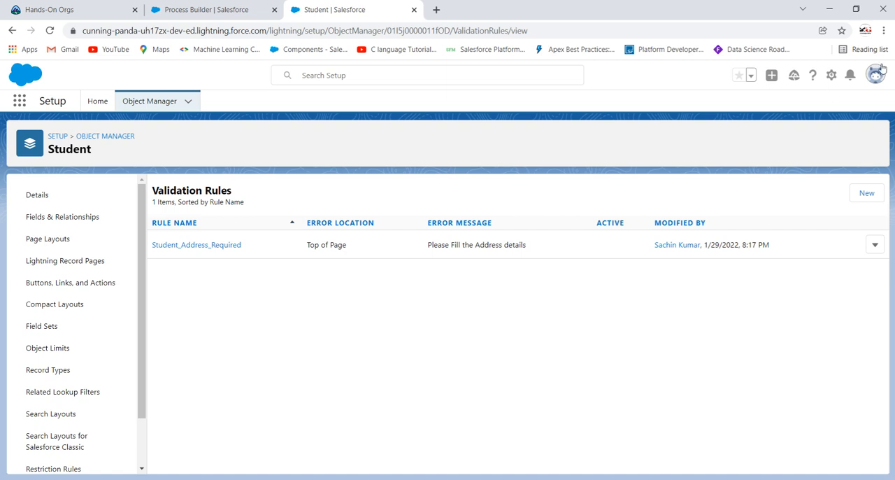
Switch back to Salesforce Classic and start a new Student record
{"action": "left_click", "coordinate": [832, 75]}
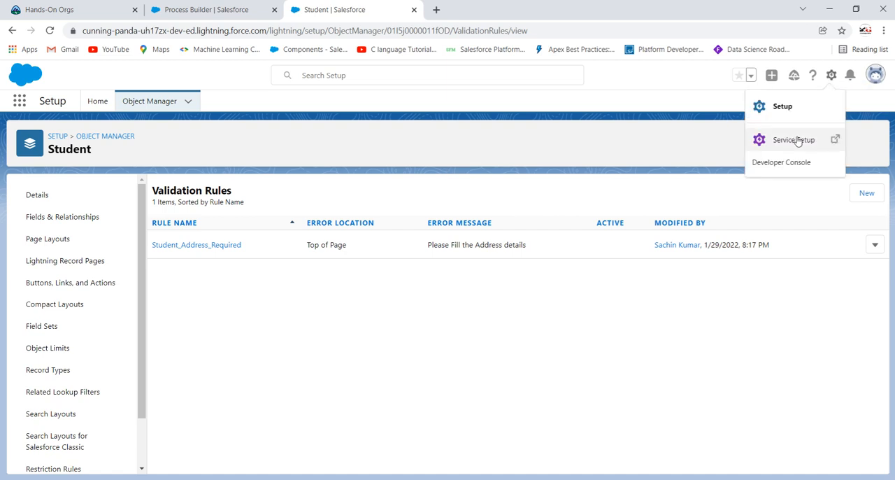
{"action": "left_click", "coordinate": [876, 74]}
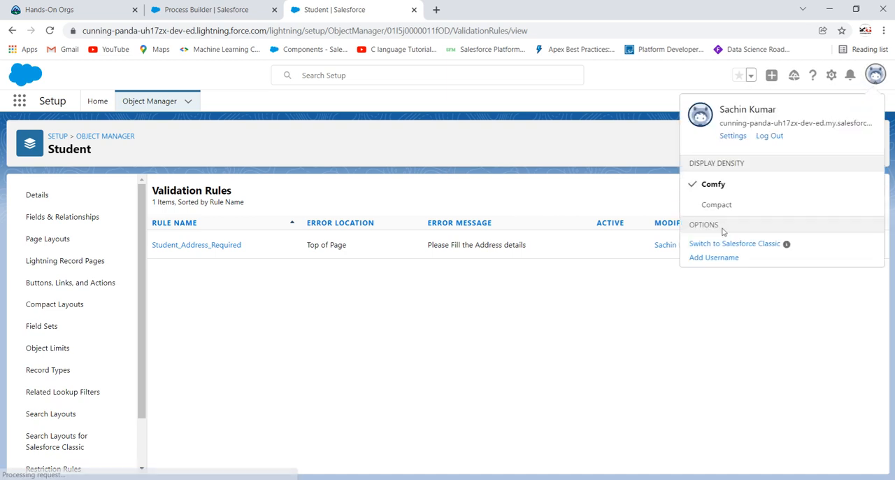
{"action": "left_click", "coordinate": [728, 246]}
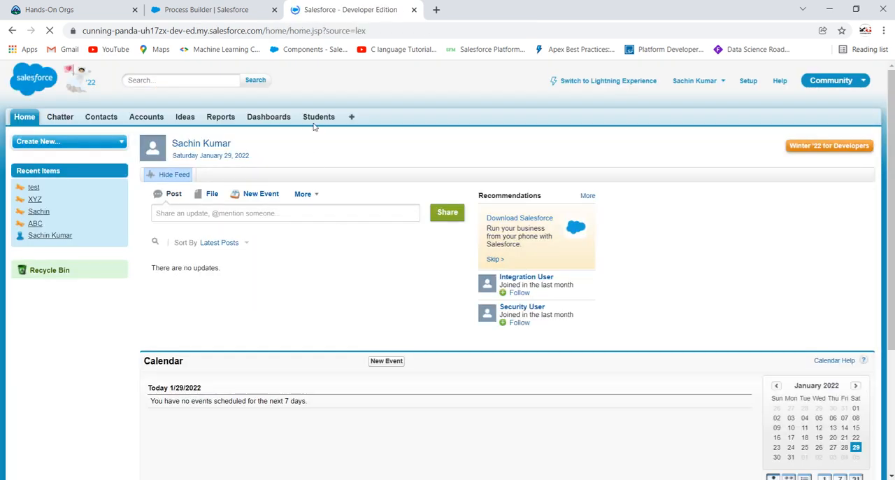
{"action": "left_click", "coordinate": [315, 119]}
{"action": "left_click", "coordinate": [378, 205]}
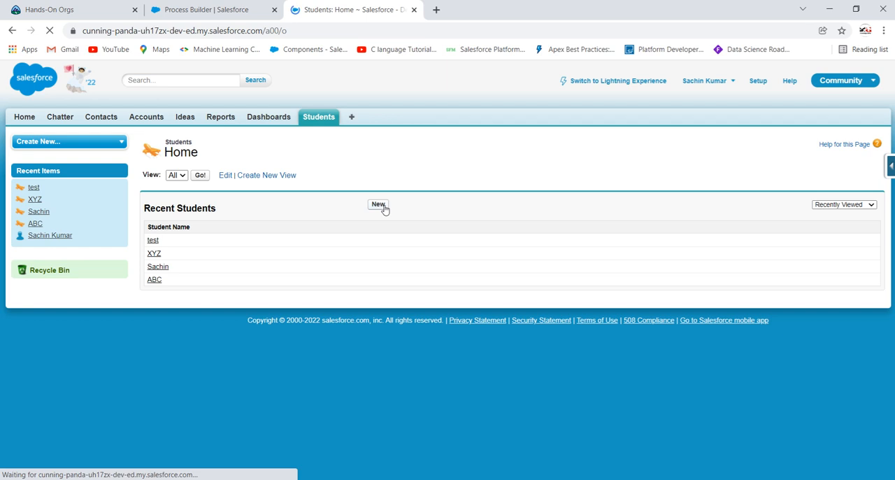
Fill in the new Student with the name "befguefwg", Class 8 and Roll Number 40, leaving Address blank
{"action": "left_click", "coordinate": [345, 222]}
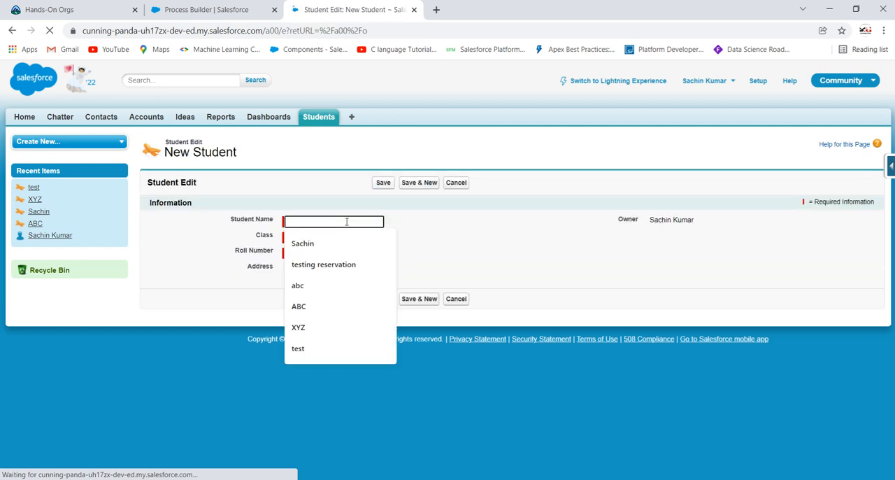
{"action": "type", "text": "befguefwg"}
{"action": "left_click", "coordinate": [345, 238]}
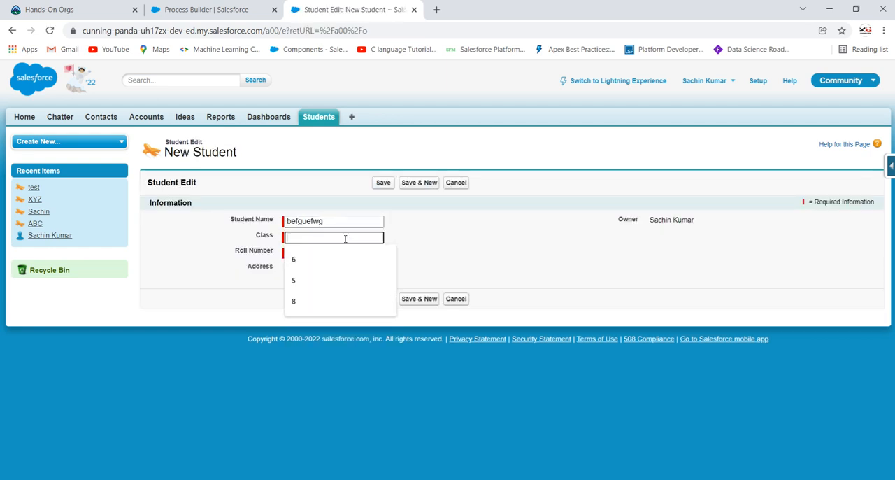
{"action": "type", "text": "8"}
{"action": "left_click", "coordinate": [335, 252]}
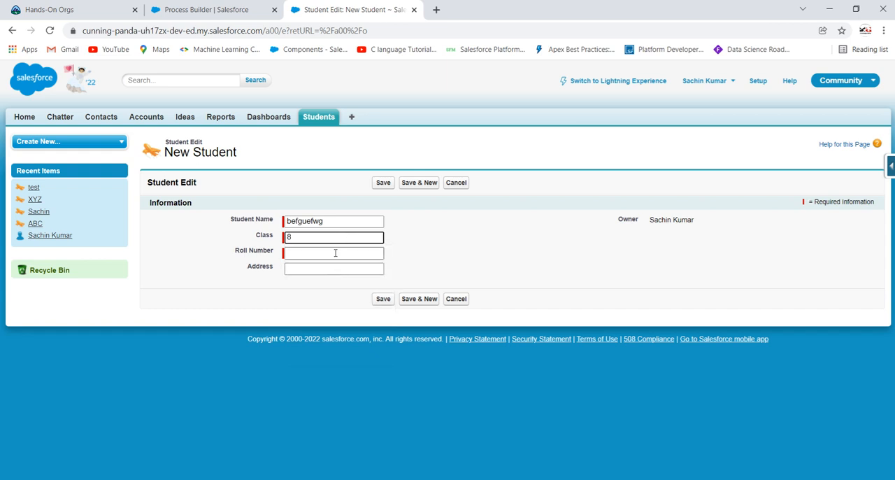
{"action": "type", "text": "40"}
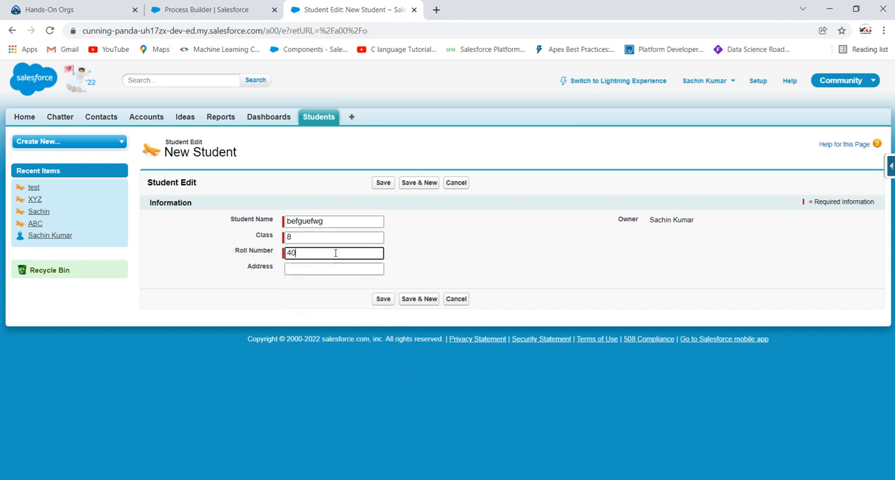
{"action": "left_click", "coordinate": [496, 228]}
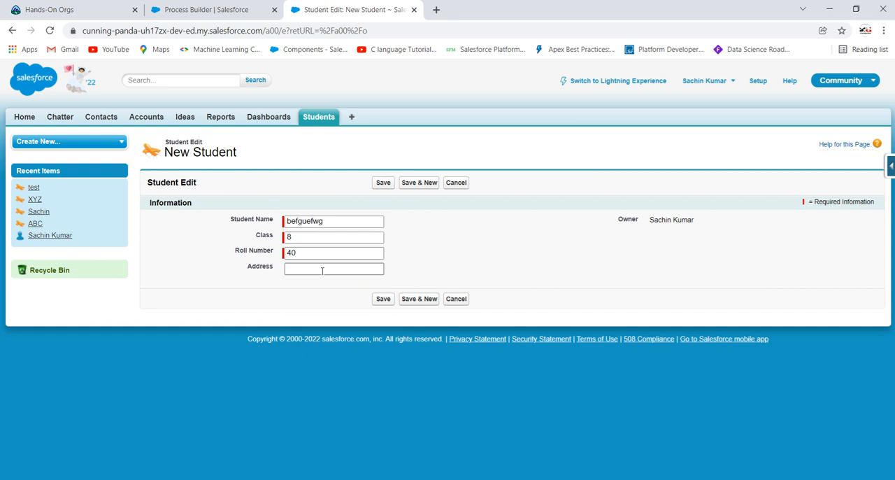
Save the new Student record with its blank Address and check the Address value on the saved record
{"action": "left_click", "coordinate": [383, 299]}
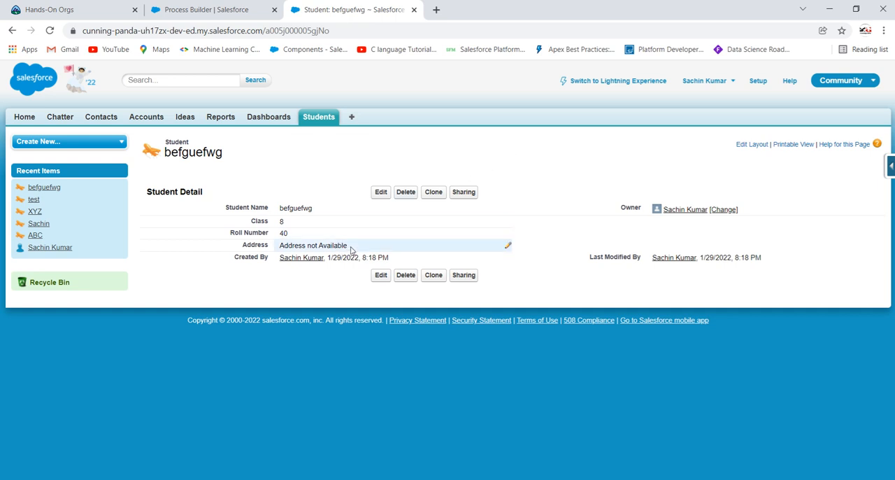
{"action": "left_click_drag", "start_coordinate": [348, 246], "coordinate": [279, 246]}
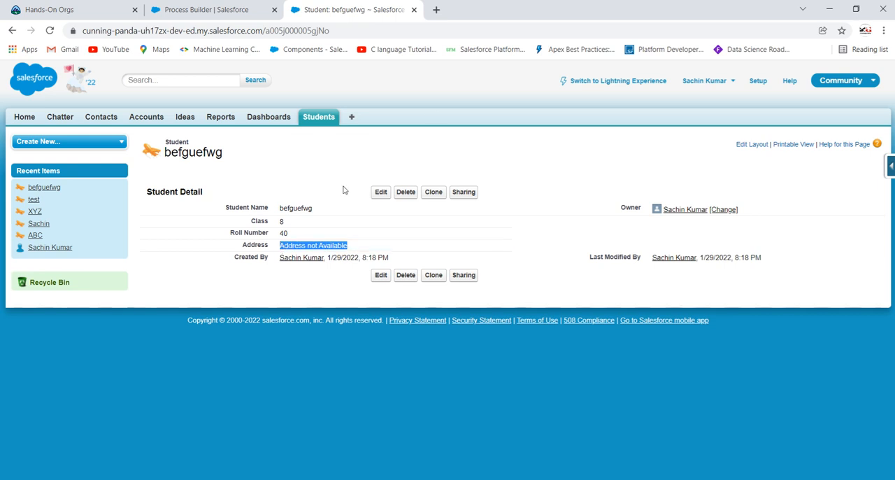
{"action": "left_click", "coordinate": [437, 114]}
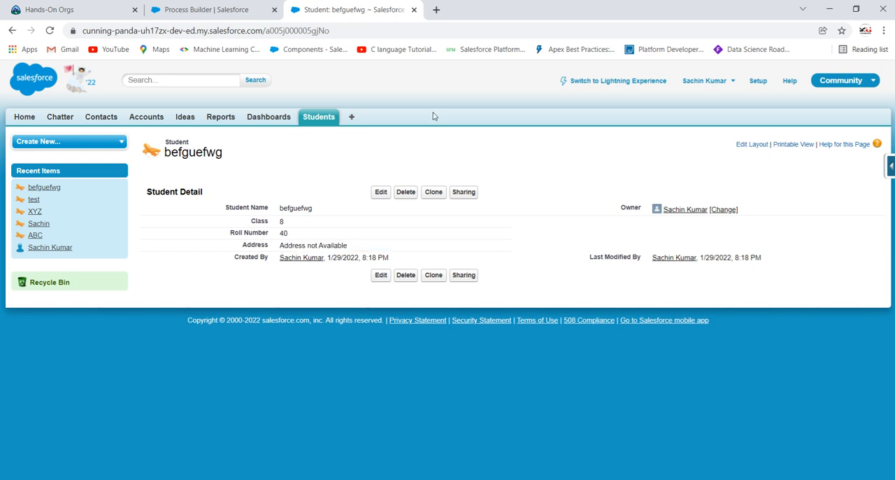
Start another new Student with the name "jkbrgrg", Class 9 and Roll Number 23
{"action": "left_click", "coordinate": [325, 119]}
{"action": "left_click", "coordinate": [378, 204]}
{"action": "left_click", "coordinate": [355, 223]}
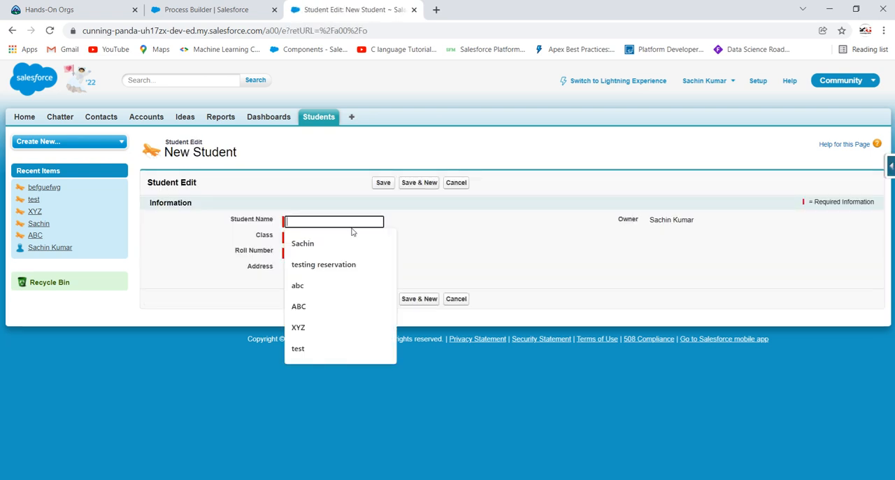
{"action": "type", "text": "jkbrgrg"}
{"action": "left_click", "coordinate": [344, 235]}
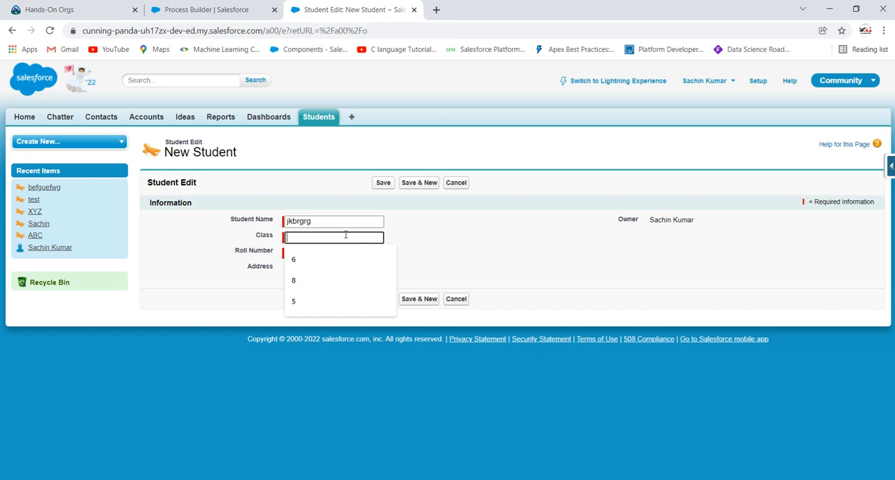
{"action": "type", "text": "9"}
{"action": "left_click", "coordinate": [343, 252]}
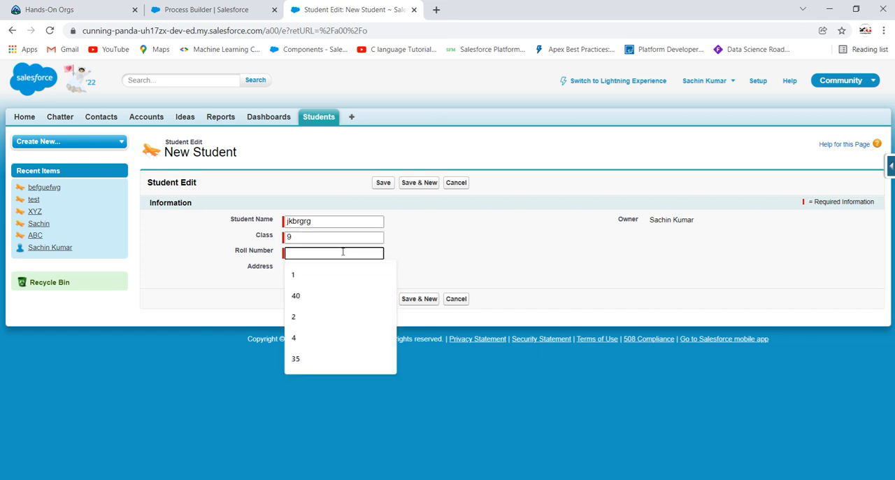
{"action": "type", "text": "23"}
Fill in the Student's Address with a state and city, save the record and check its Address
{"action": "left_click", "coordinate": [340, 269]}
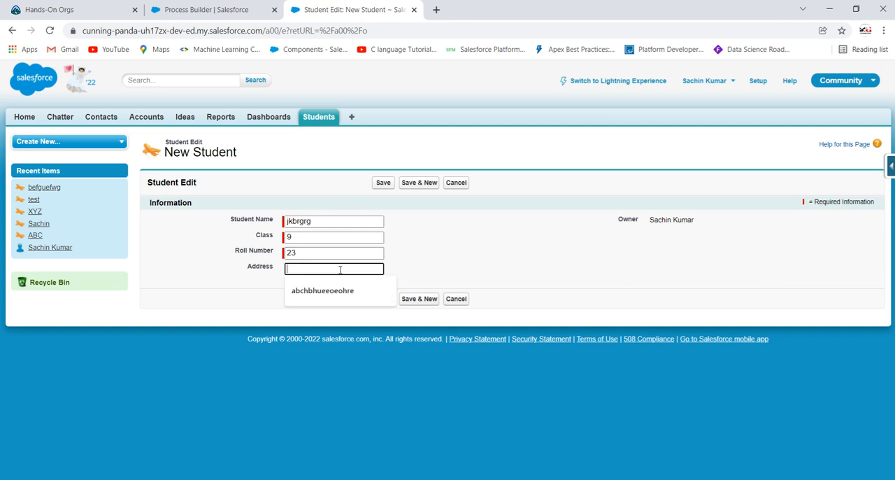
{"action": "type", "text": "Punjab, Hoshiarpur"}
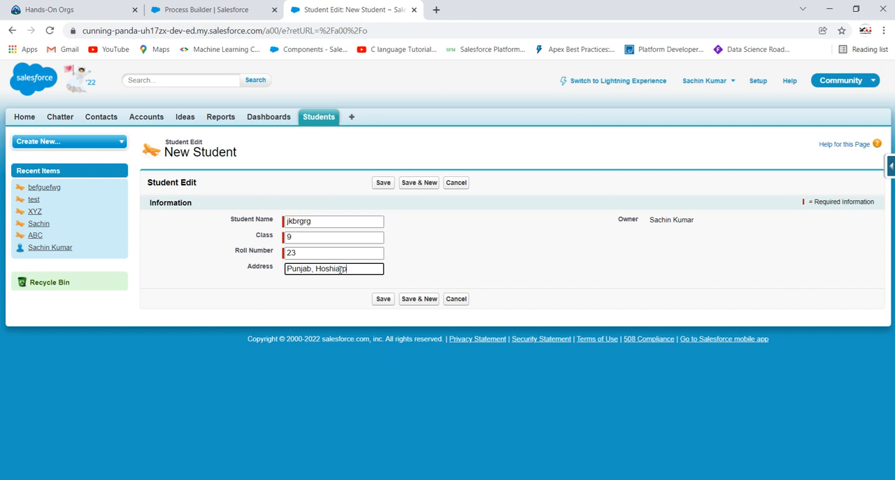
{"action": "left_click", "coordinate": [383, 300]}
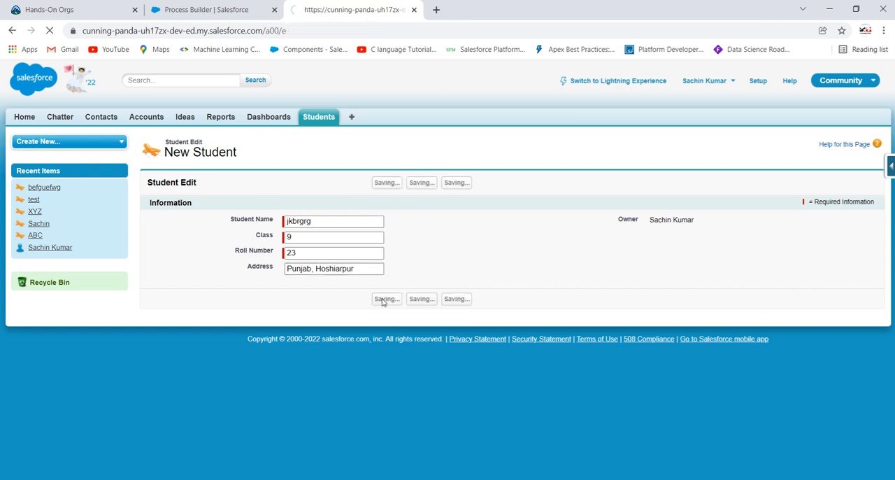
{"action": "left_click_drag", "start_coordinate": [343, 249], "coordinate": [283, 246]}
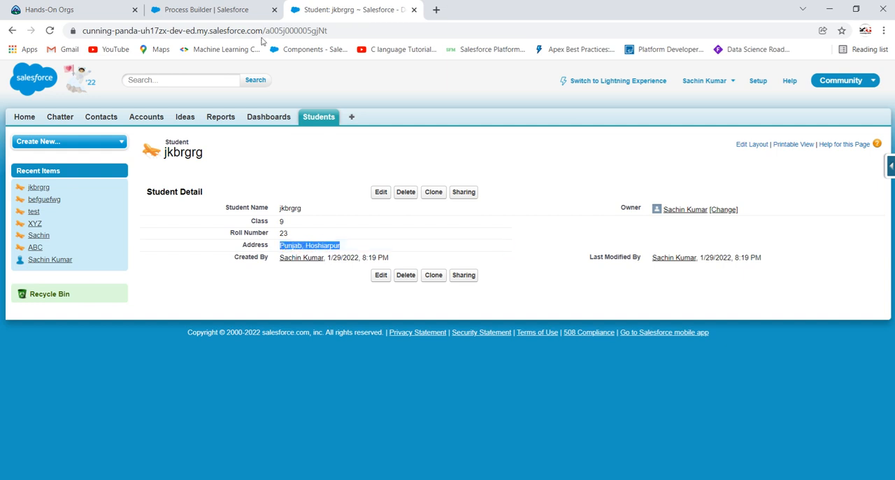
Examine the Update Student Address process in Process Builder, reviewing its blank-address criteria and the Update Address field action
{"action": "left_click", "coordinate": [211, 8]}
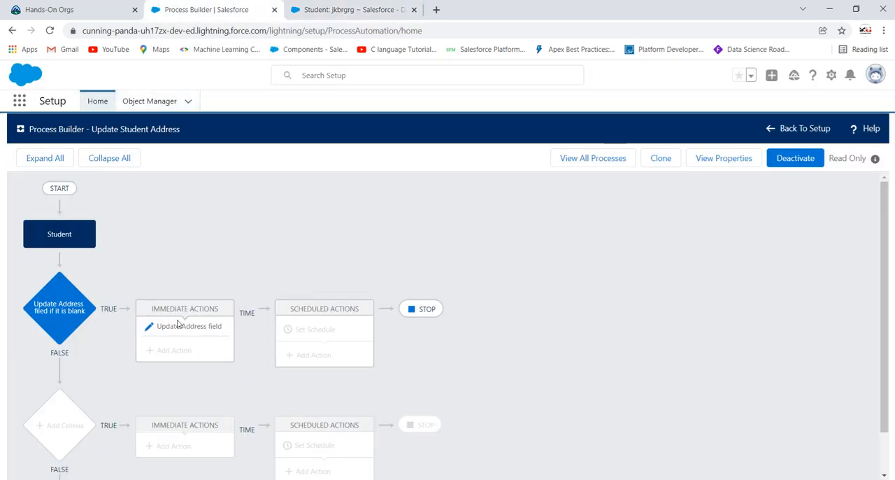
{"action": "left_click", "coordinate": [67, 309]}
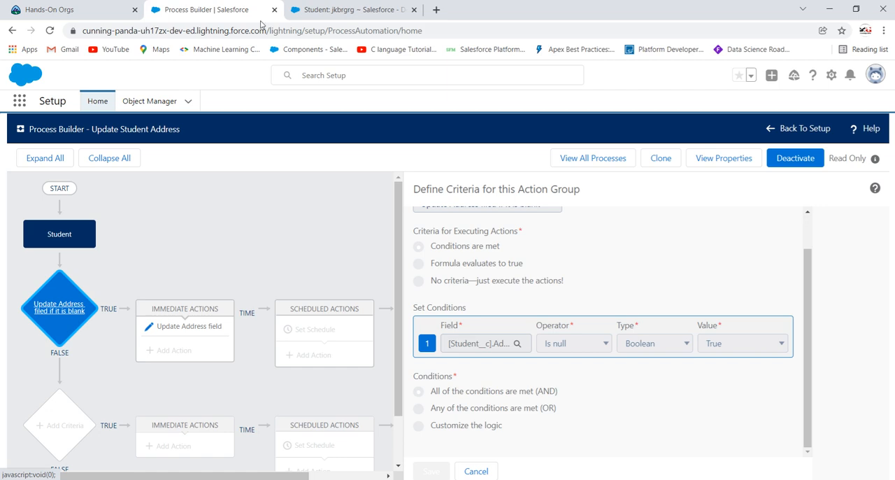
{"action": "left_click", "coordinate": [353, 10]}
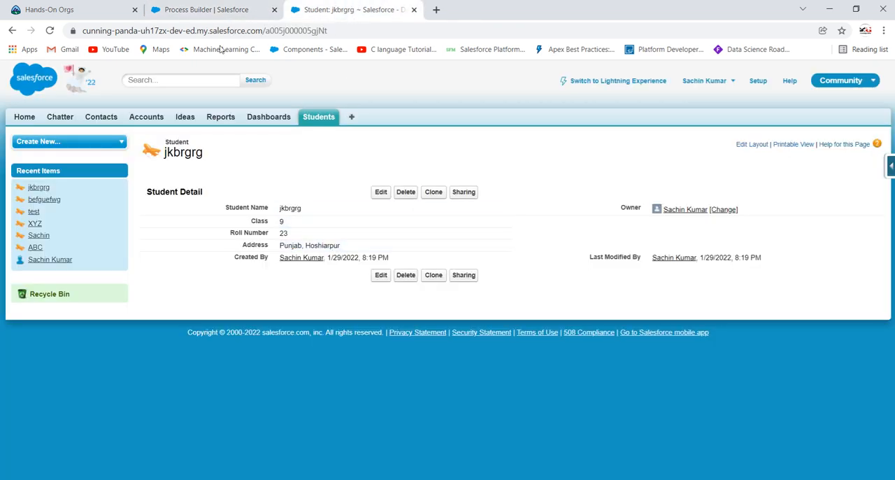
{"action": "left_click", "coordinate": [198, 10]}
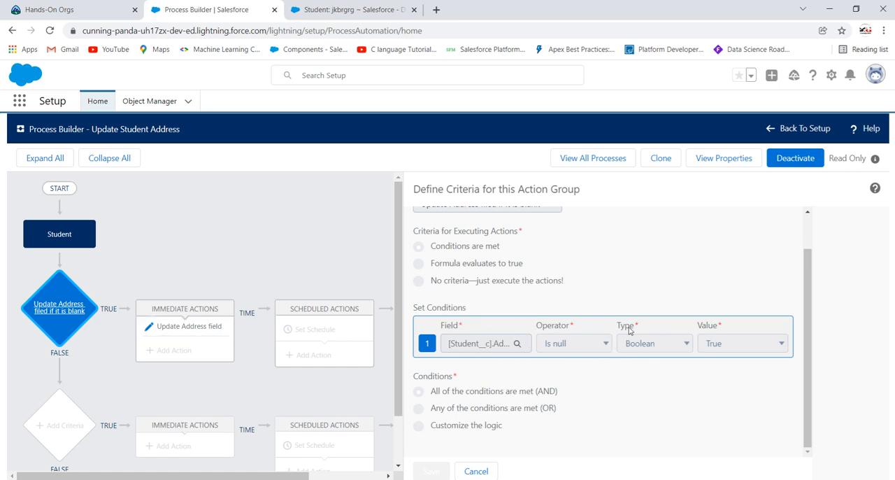
{"action": "left_click", "coordinate": [194, 334]}
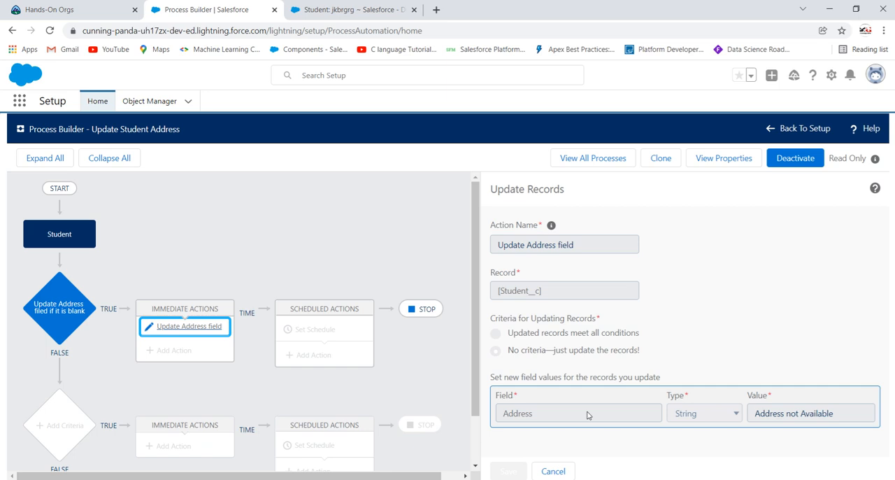
Return to the Students list in Salesforce Classic, open the befguefwg record and check its Address
{"action": "left_click", "coordinate": [329, 9]}
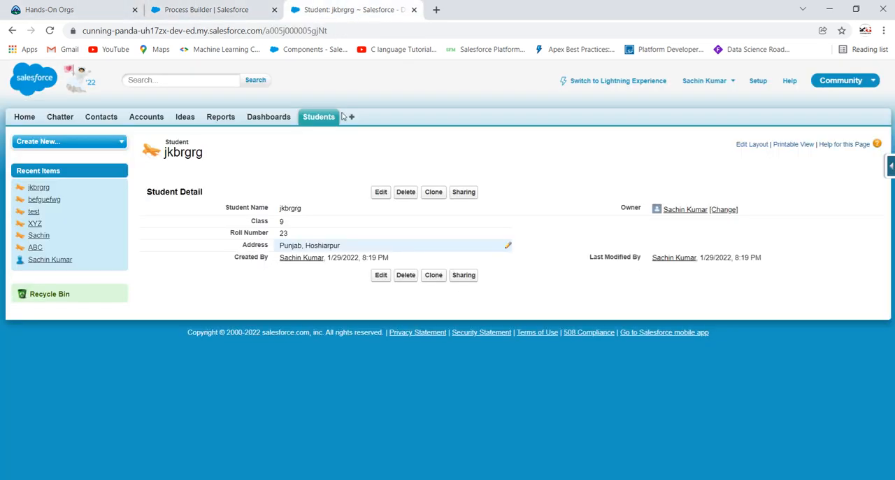
{"action": "left_click", "coordinate": [323, 118]}
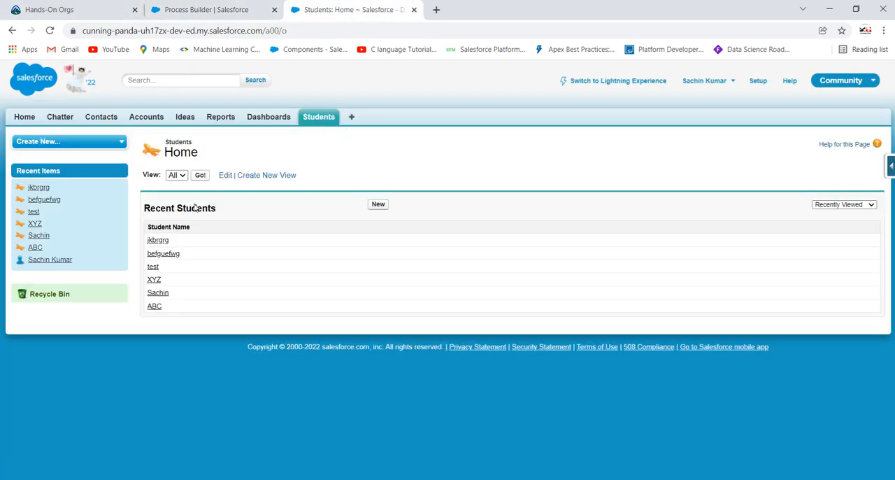
{"action": "left_click", "coordinate": [166, 259]}
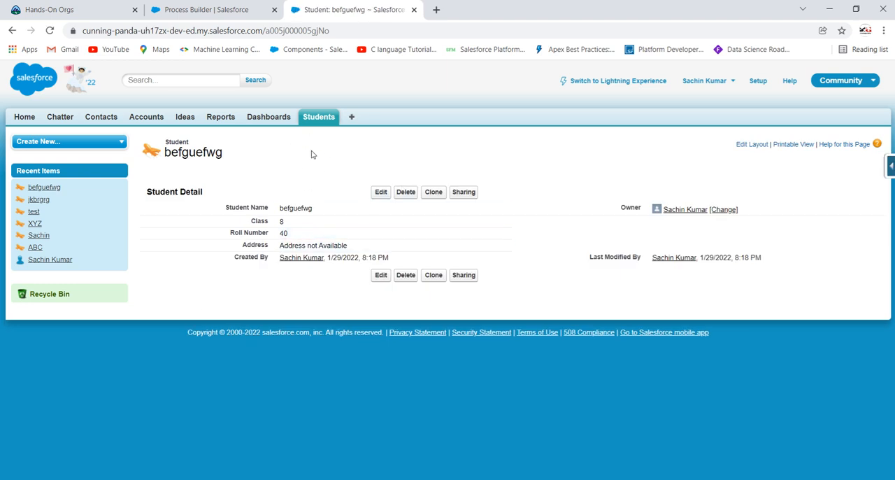
{"action": "left_click_drag", "start_coordinate": [355, 248], "coordinate": [283, 245]}
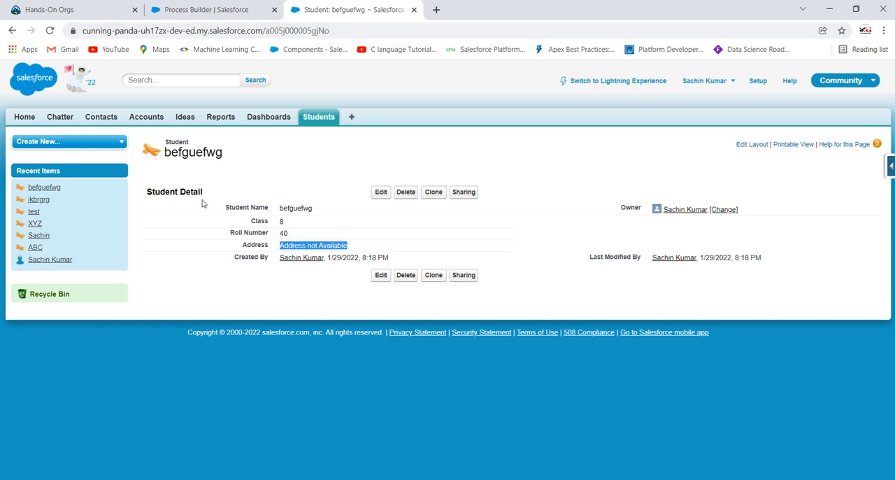
Compare the process's criteria and Update Address field action in Process Builder with the Address on the befguefwg record
{"action": "left_click", "coordinate": [250, 5]}
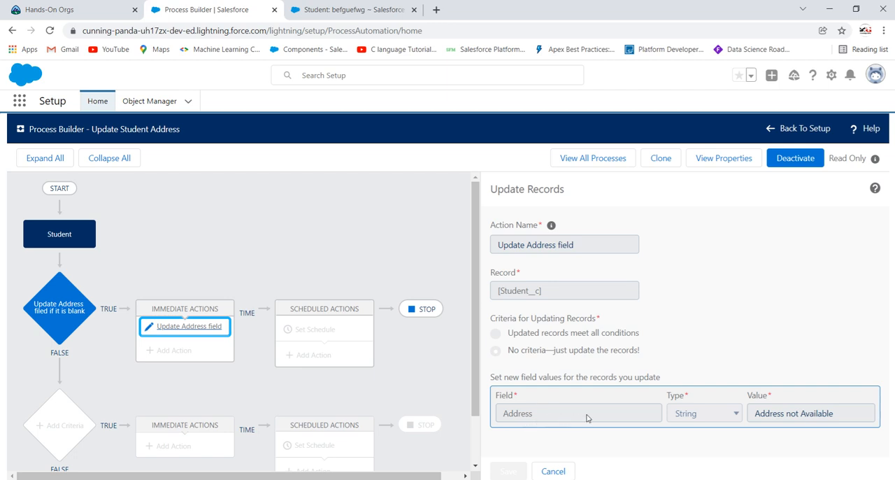
{"action": "left_click", "coordinate": [57, 320]}
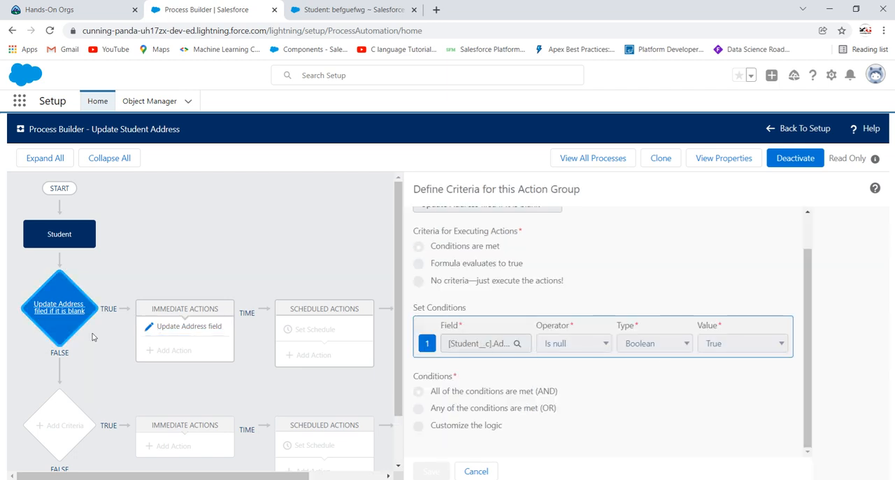
{"action": "left_click", "coordinate": [183, 326]}
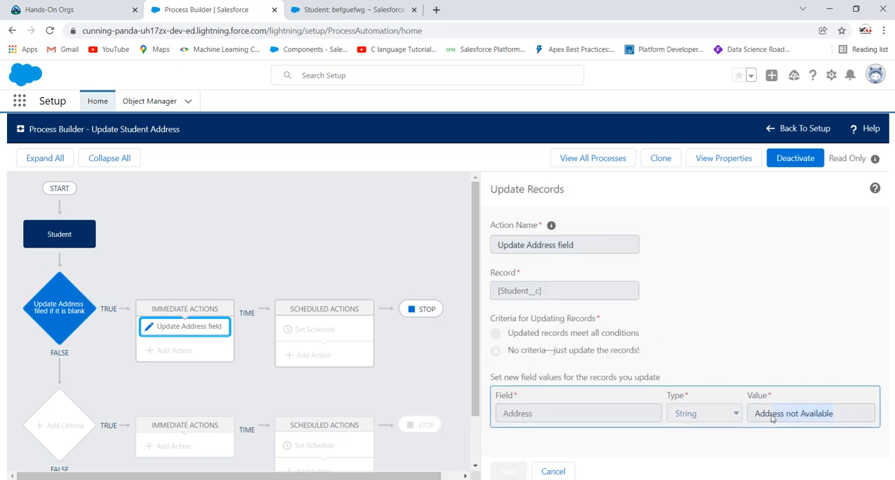
{"action": "left_click", "coordinate": [358, 7]}
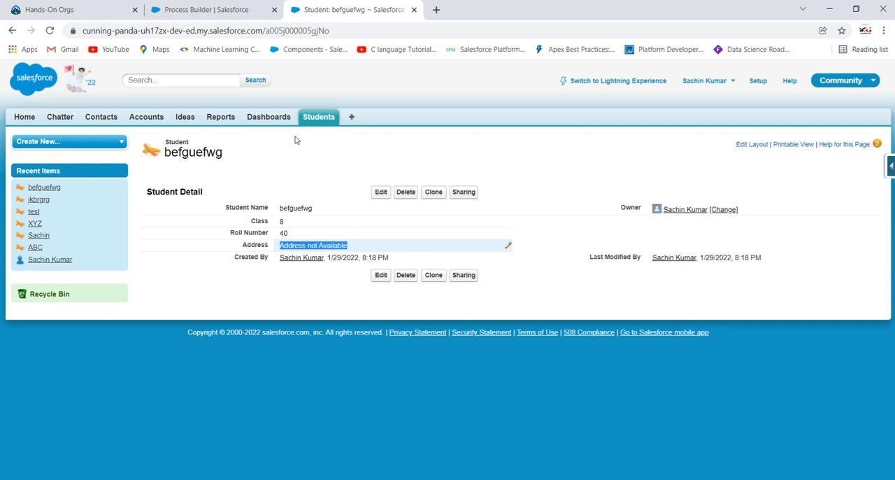
{"action": "left_click", "coordinate": [357, 247]}
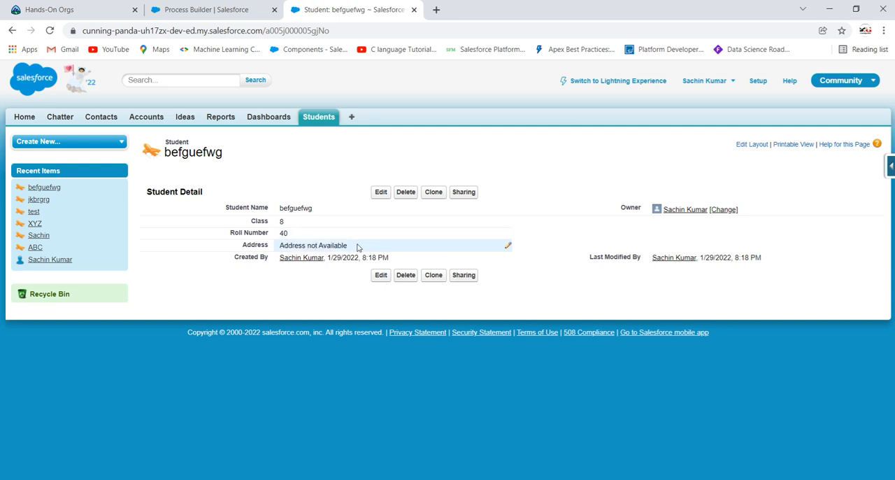
{"action": "left_click_drag", "start_coordinate": [357, 247], "coordinate": [279, 247]}
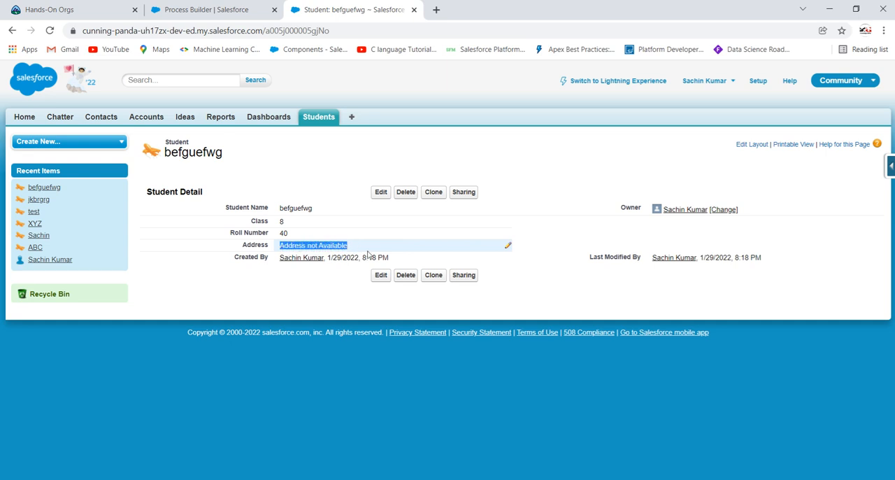